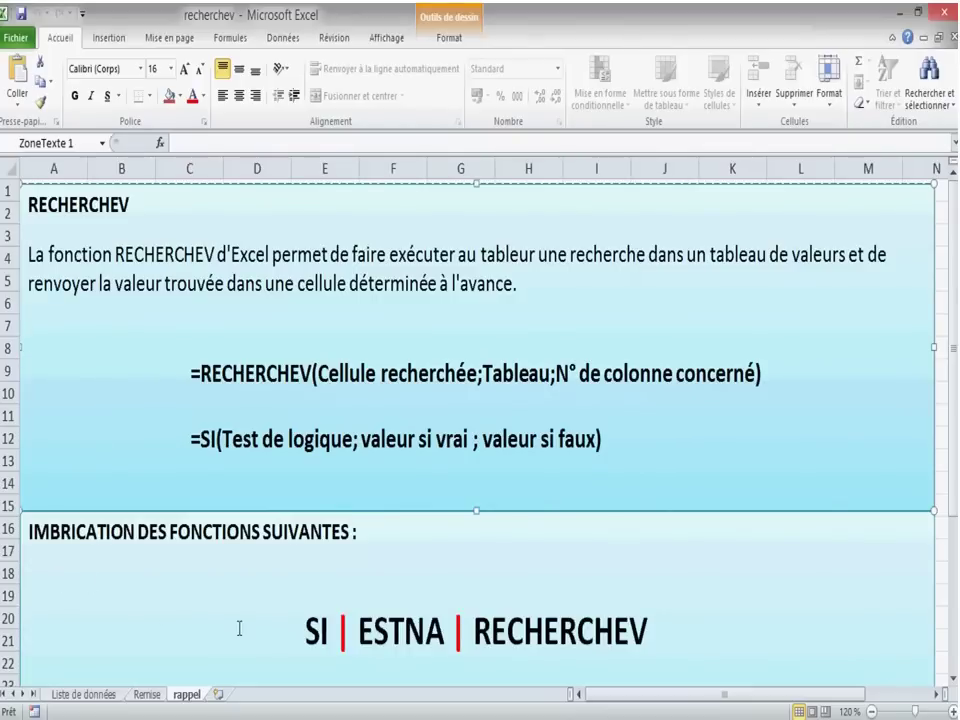
On the rappel sheet, review the SI | ESTNA | RECHERCHEV heading and the RECHERCHEV explanation paragraph.
left_click_drag(304, 631, 648, 648)
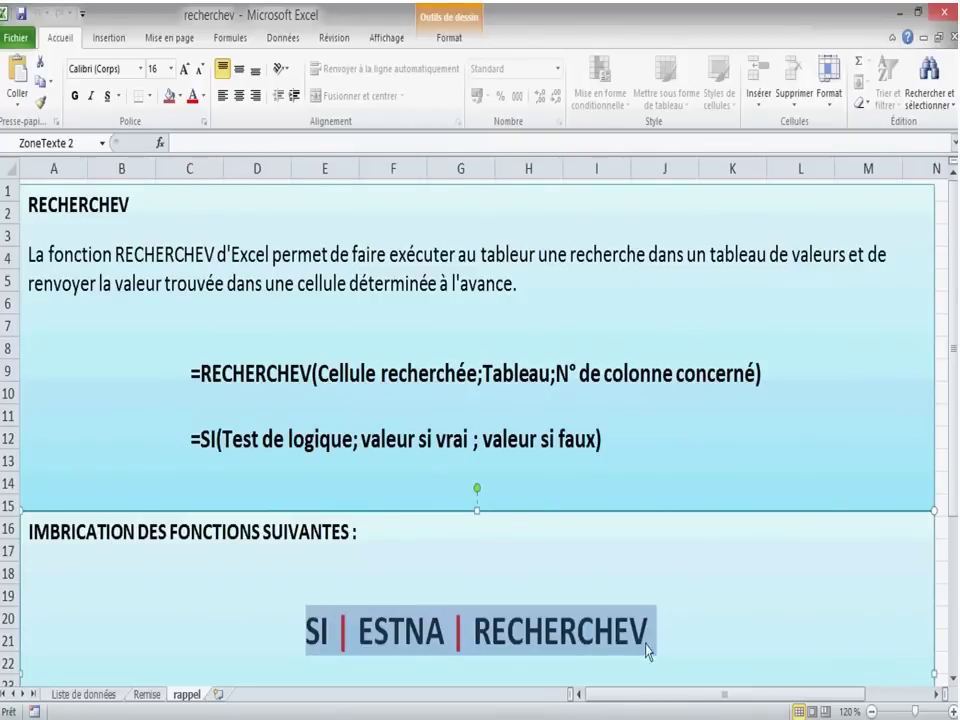
left_click(206, 334)
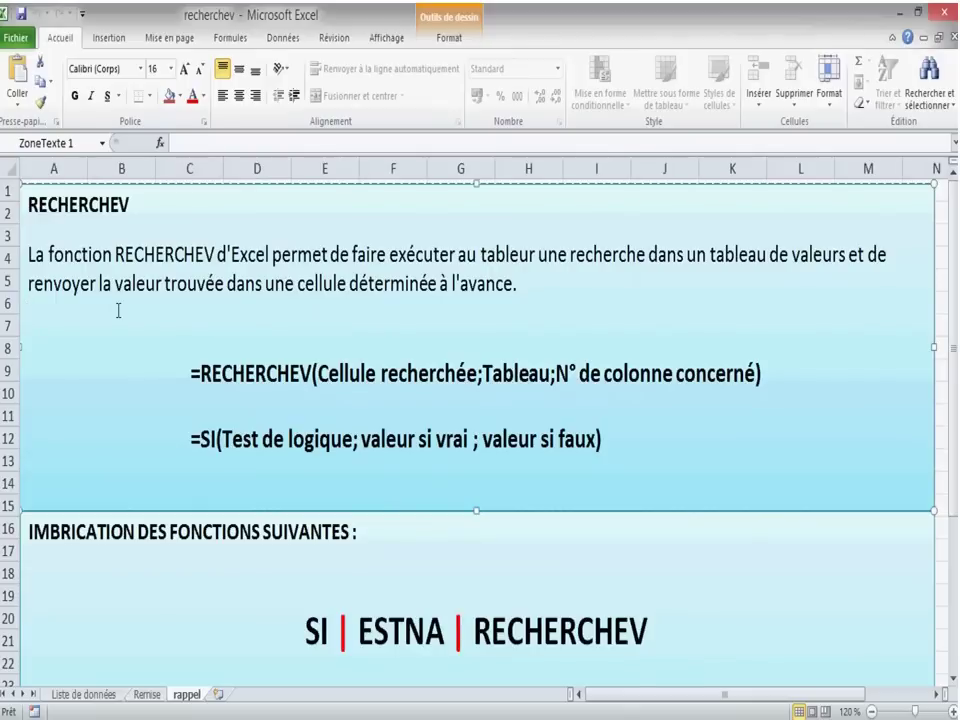
left_click(540, 284)
left_click_drag(540, 284, 28, 256)
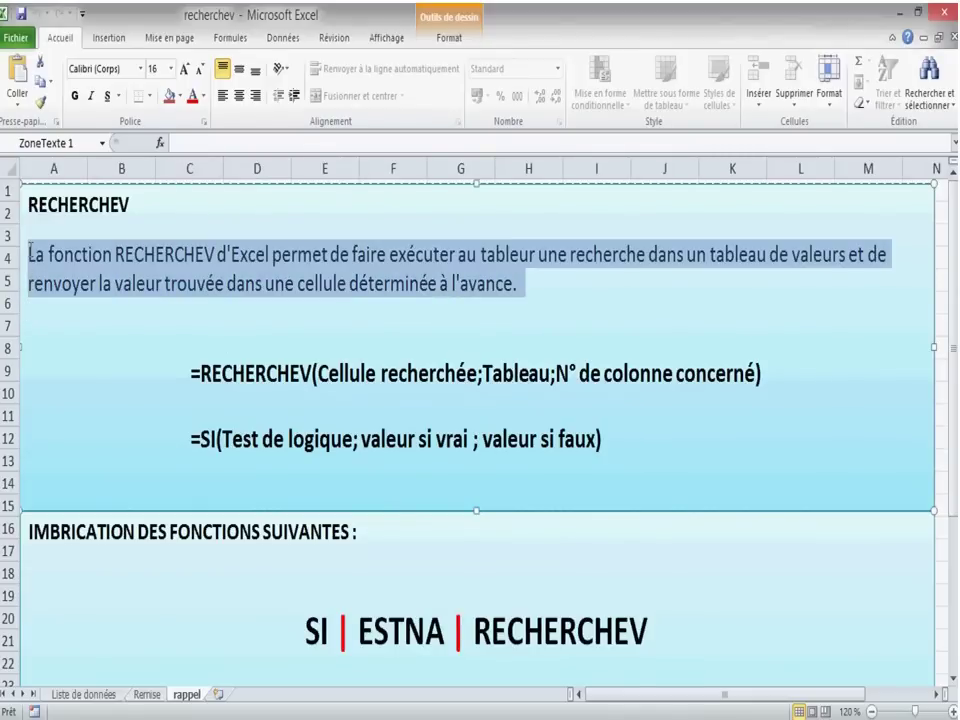
left_click(123, 255)
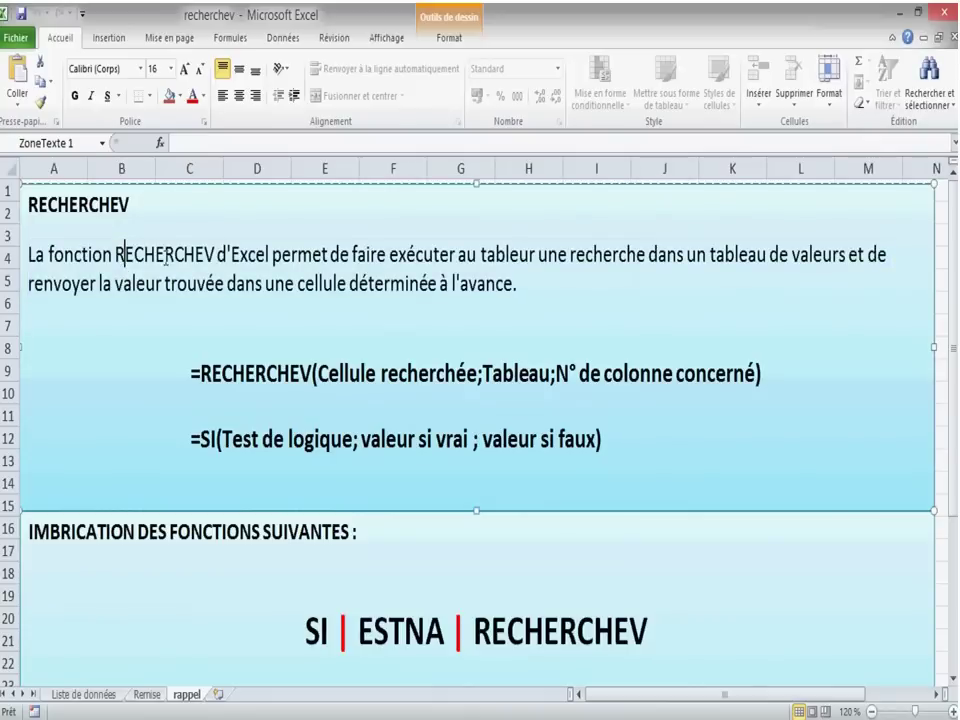
left_click(496, 325)
Review the RECHERCHEV and SI formula syntax lines in the reminder box.
mouse_move(190, 373)
left_mouse_down()
mouse_move(532, 372)
mouse_move(742, 437)
left_mouse_up()
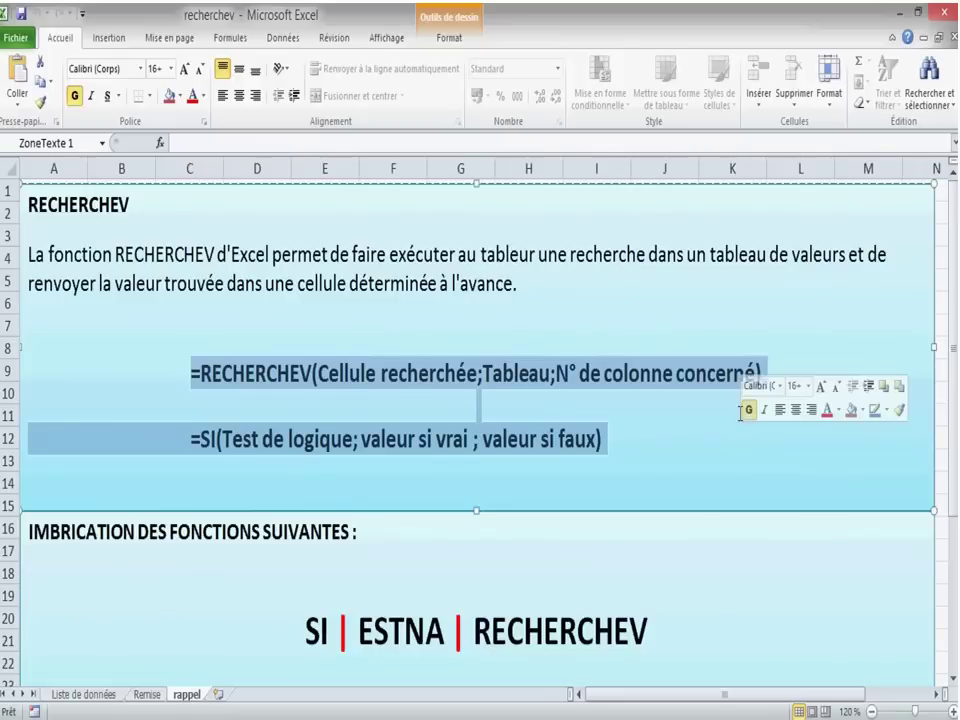
left_click(688, 426)
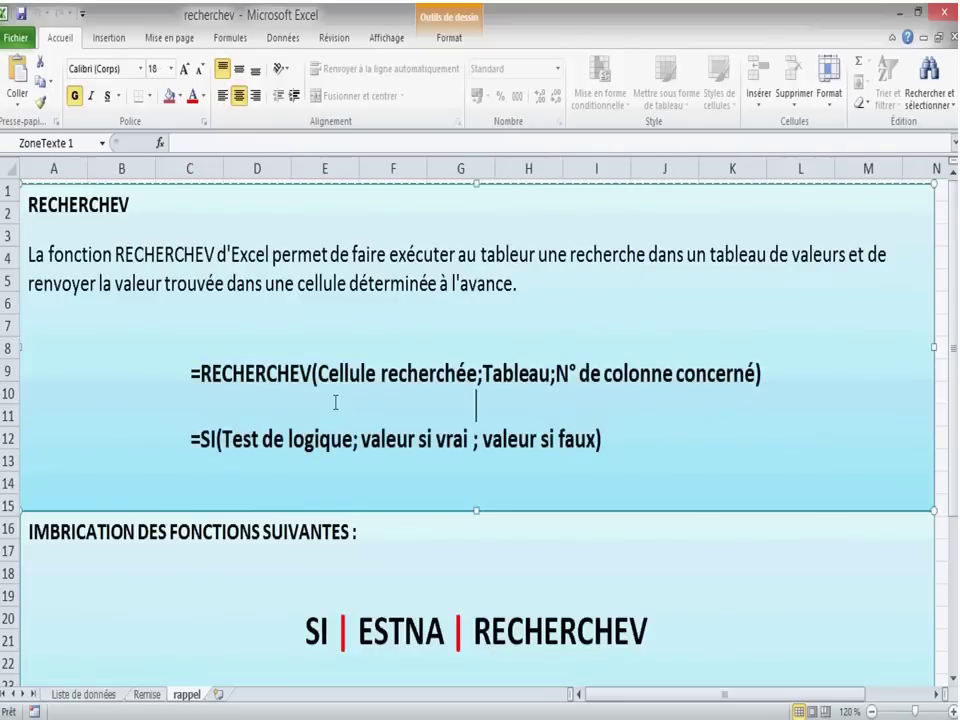
mouse_move(190, 373)
left_mouse_down()
mouse_move(692, 404)
mouse_move(709, 437)
left_mouse_up()
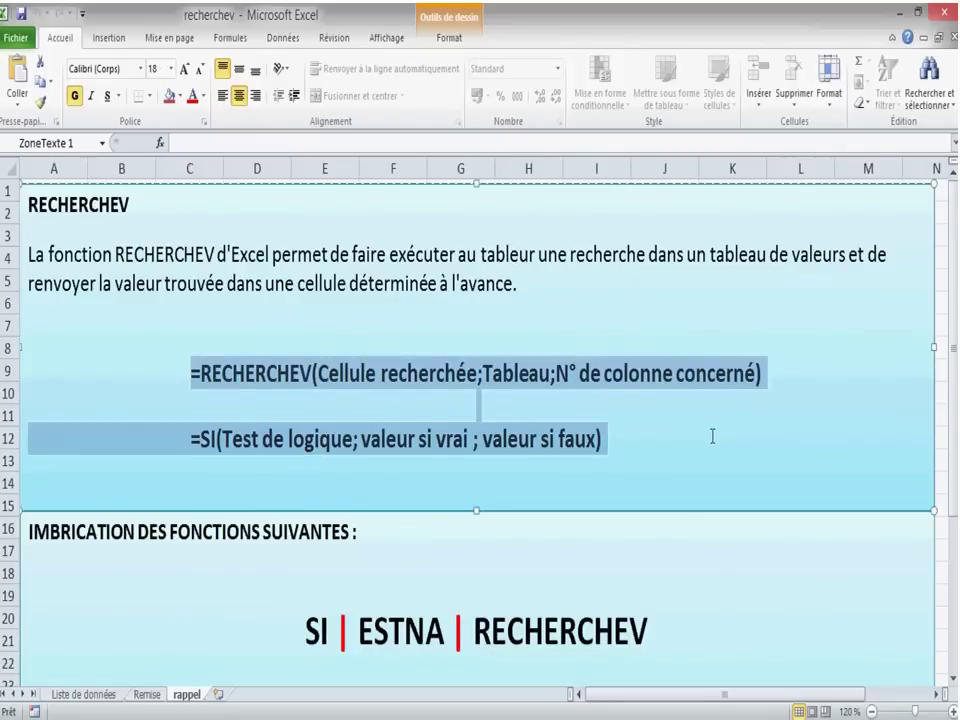
left_click(255, 372)
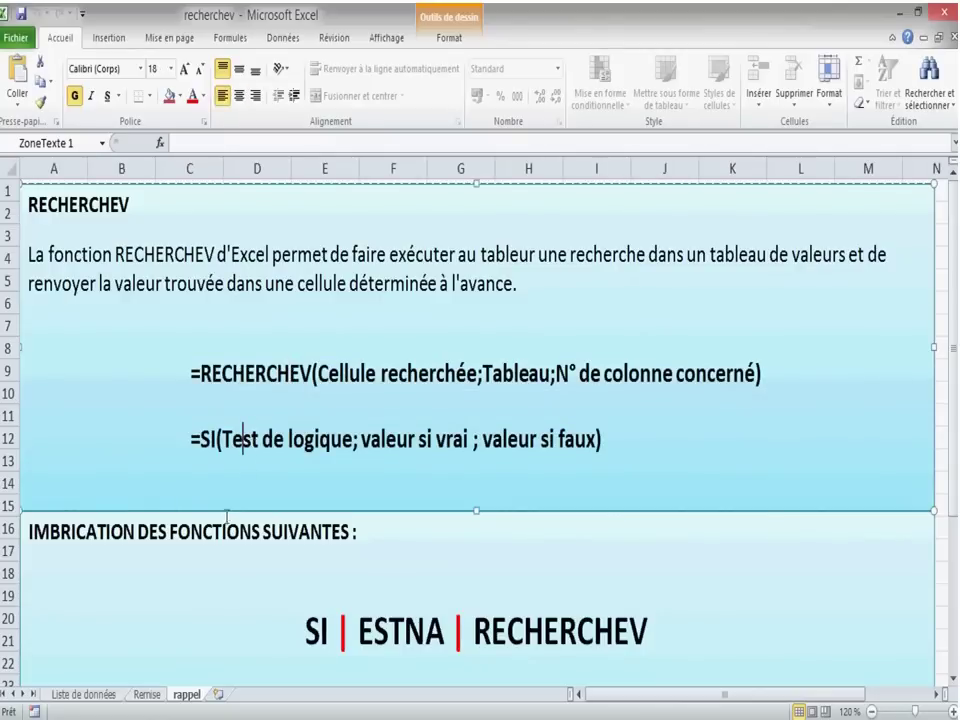
left_click(92, 695)
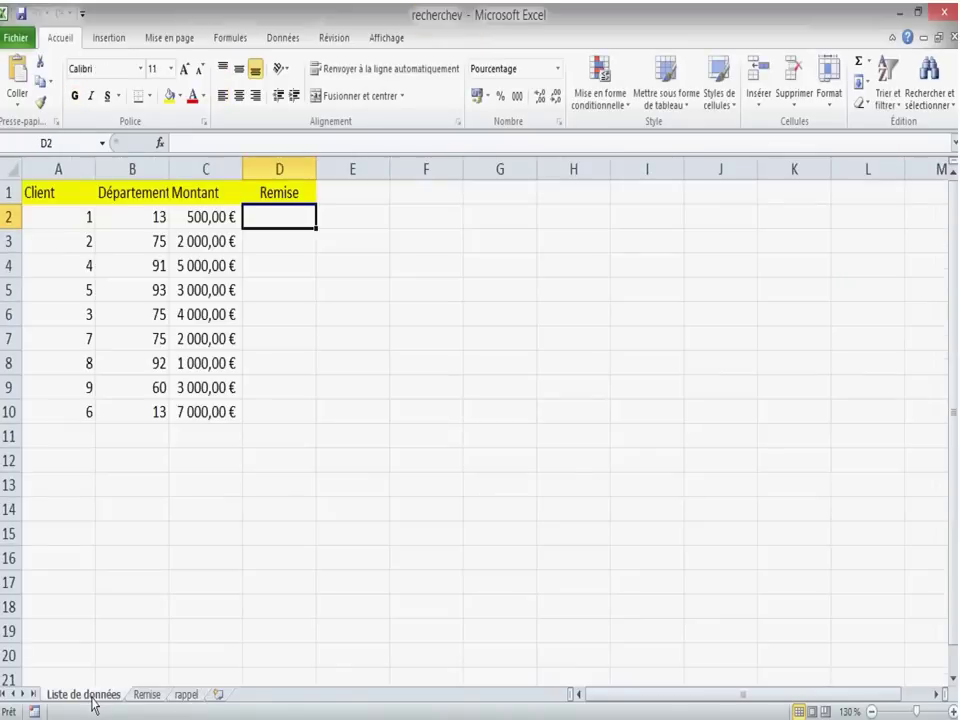
left_click(84, 238)
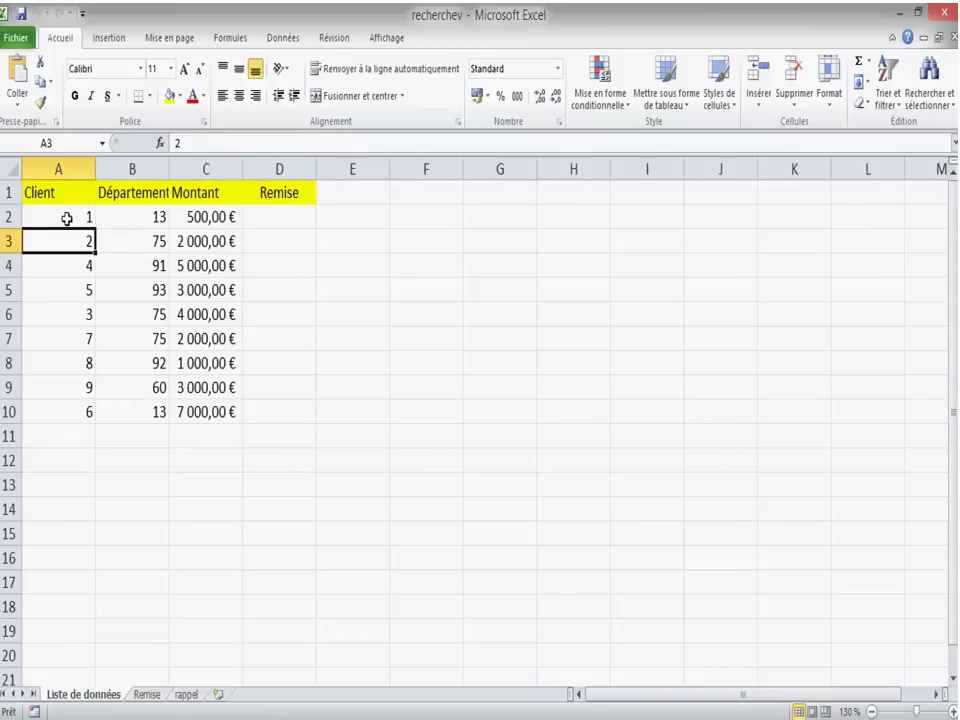
left_click(66, 217)
left_click(116, 223)
left_click(188, 221)
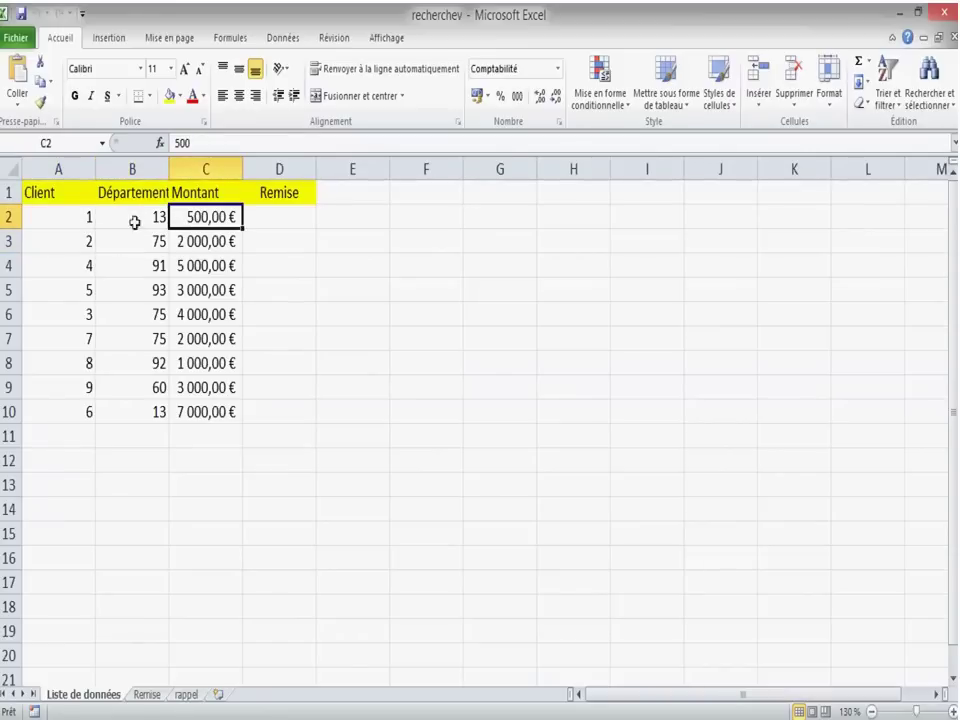
left_click(80, 219)
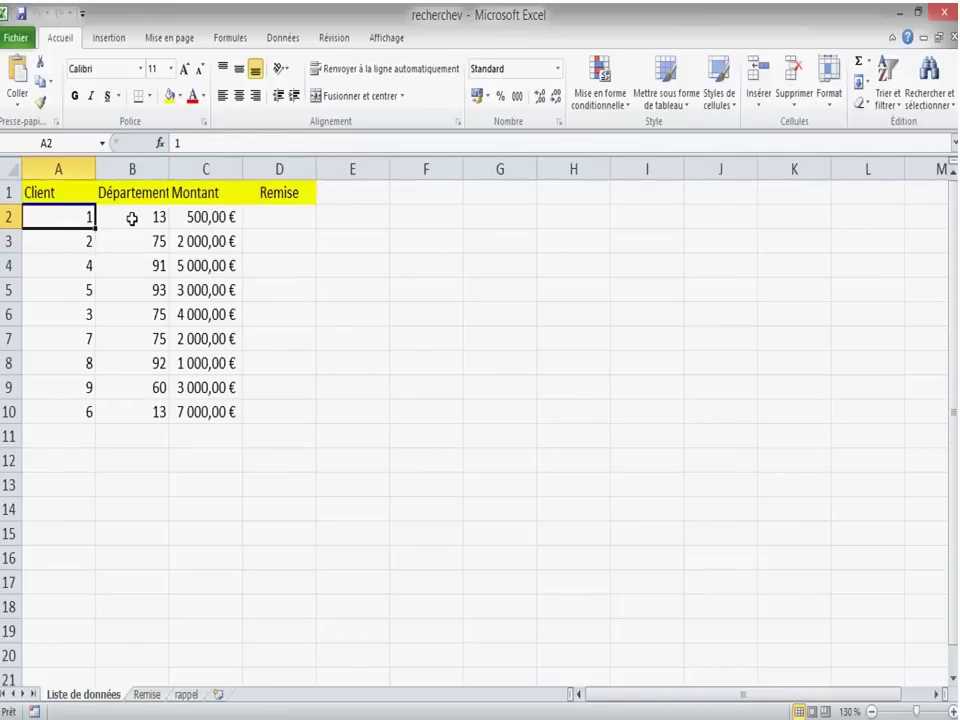
left_click(131, 219)
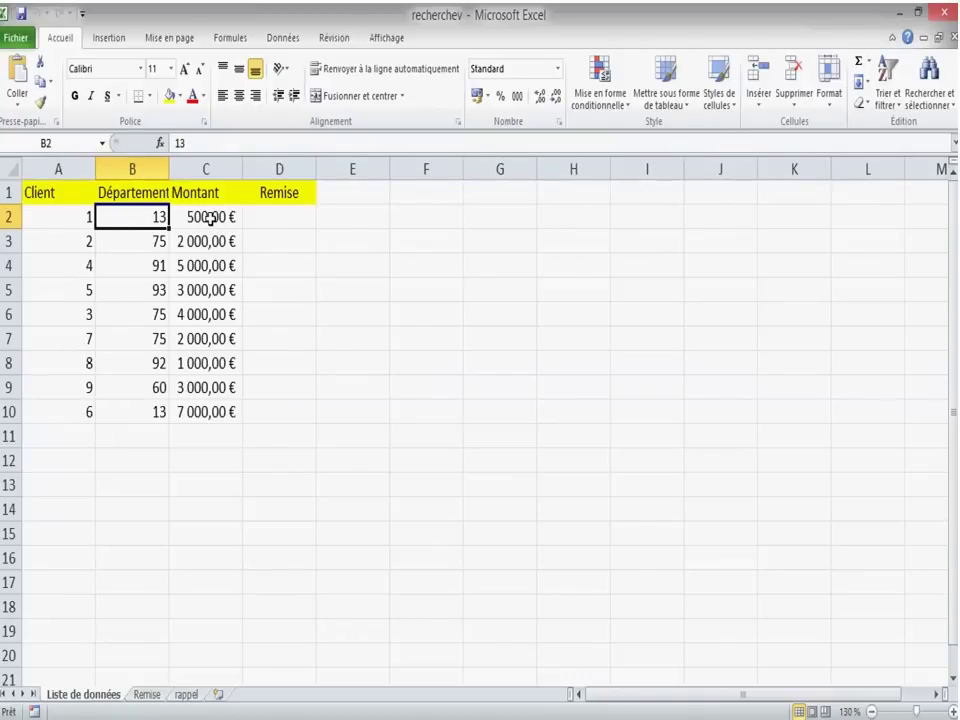
left_click(209, 218)
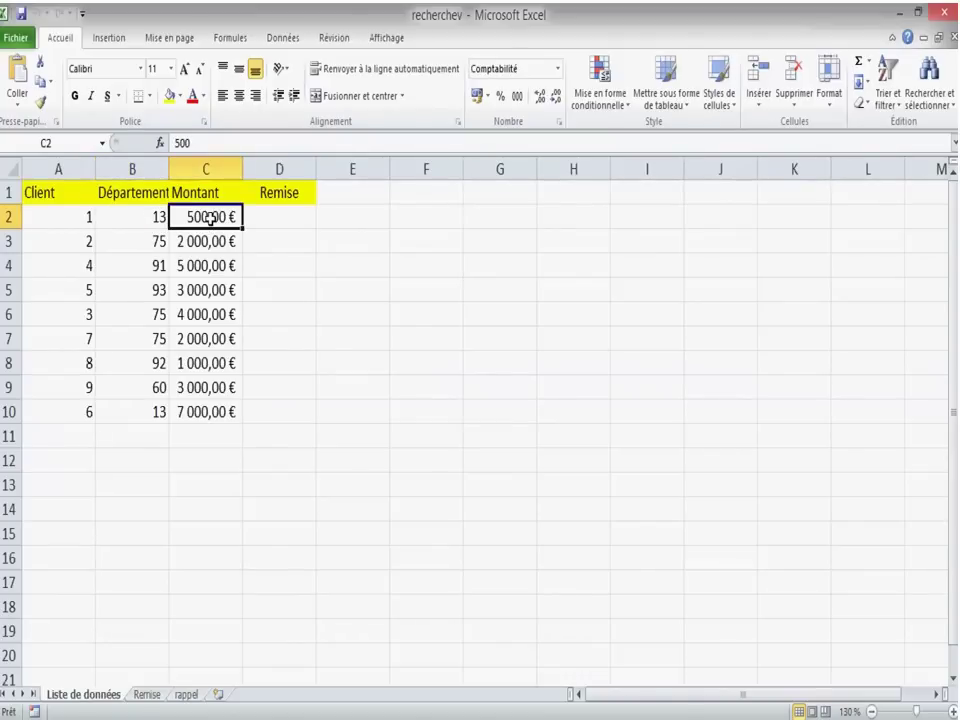
left_click(287, 221)
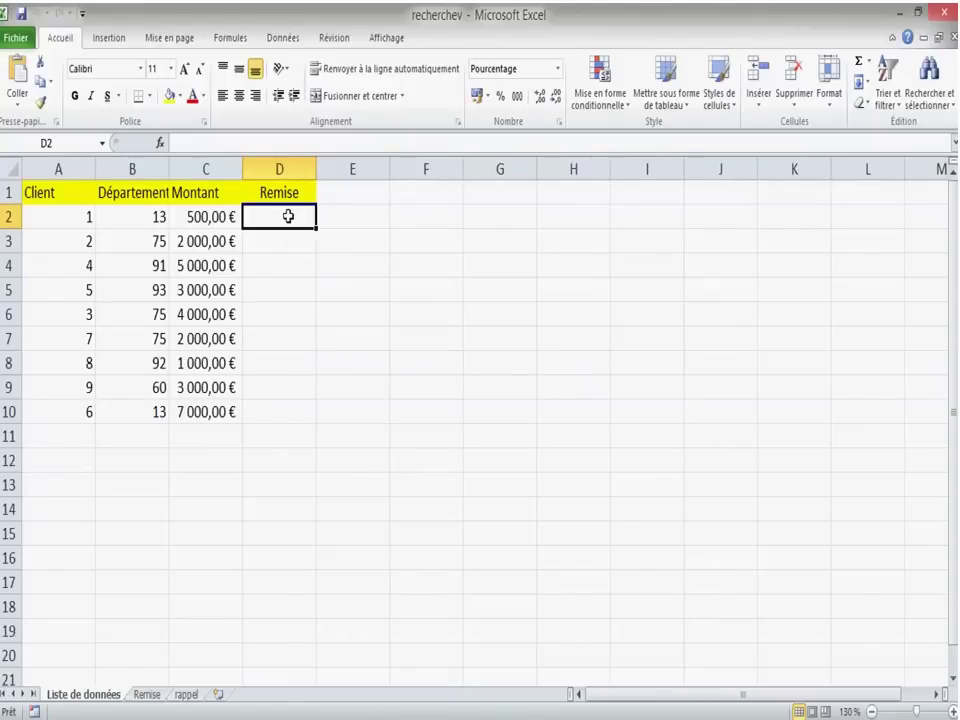
left_click(141, 216)
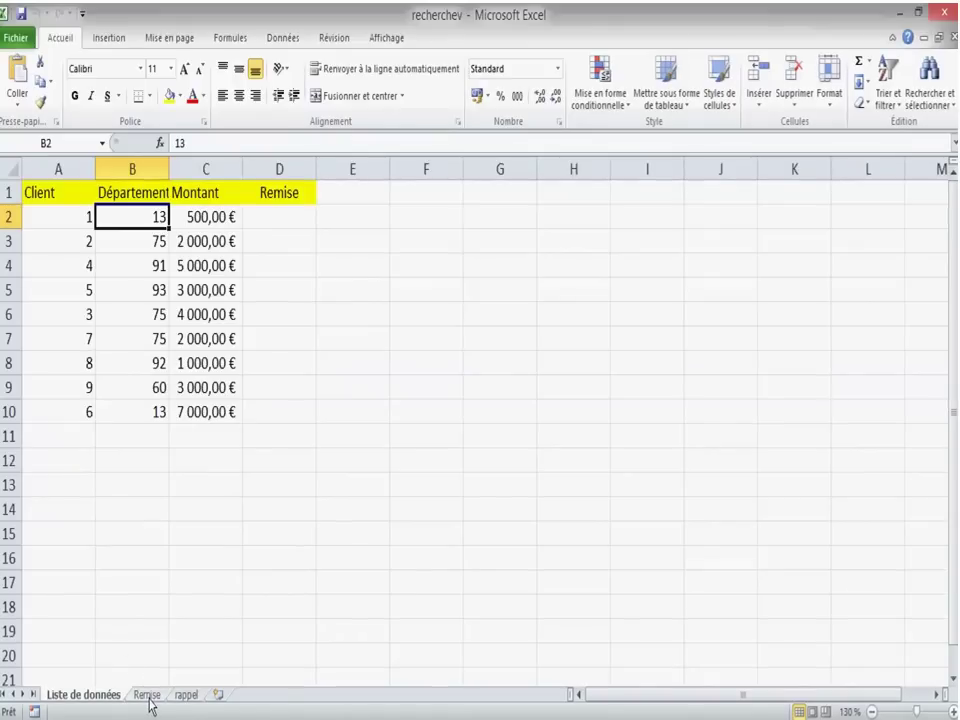
left_click(282, 219)
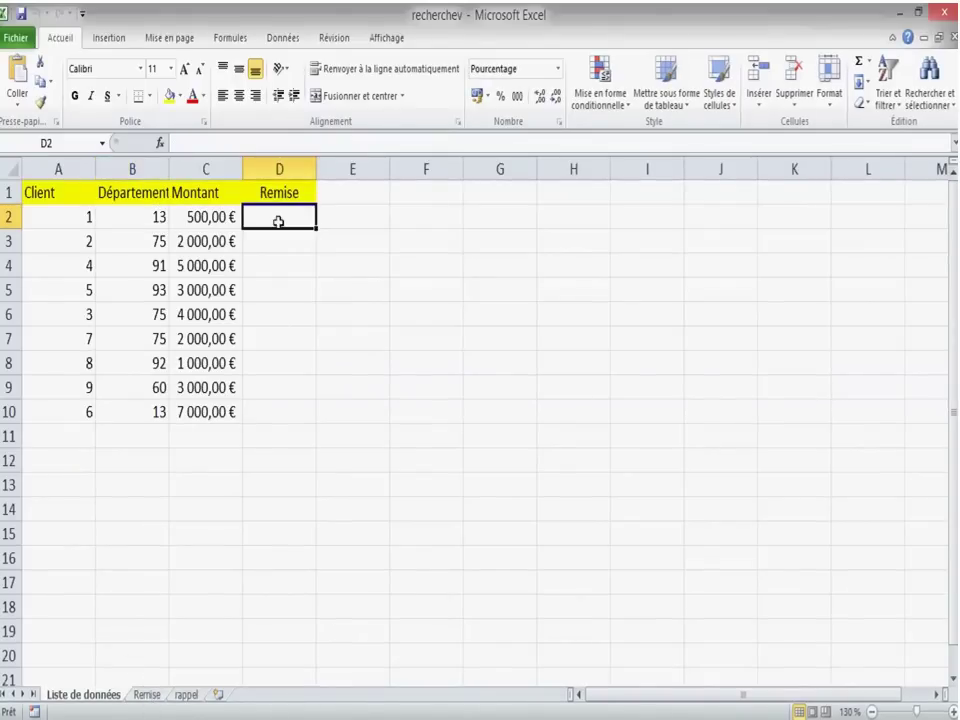
On the Remise sheet, check department 13's 10% and department 60's 20% discounts.
left_click(147, 694)
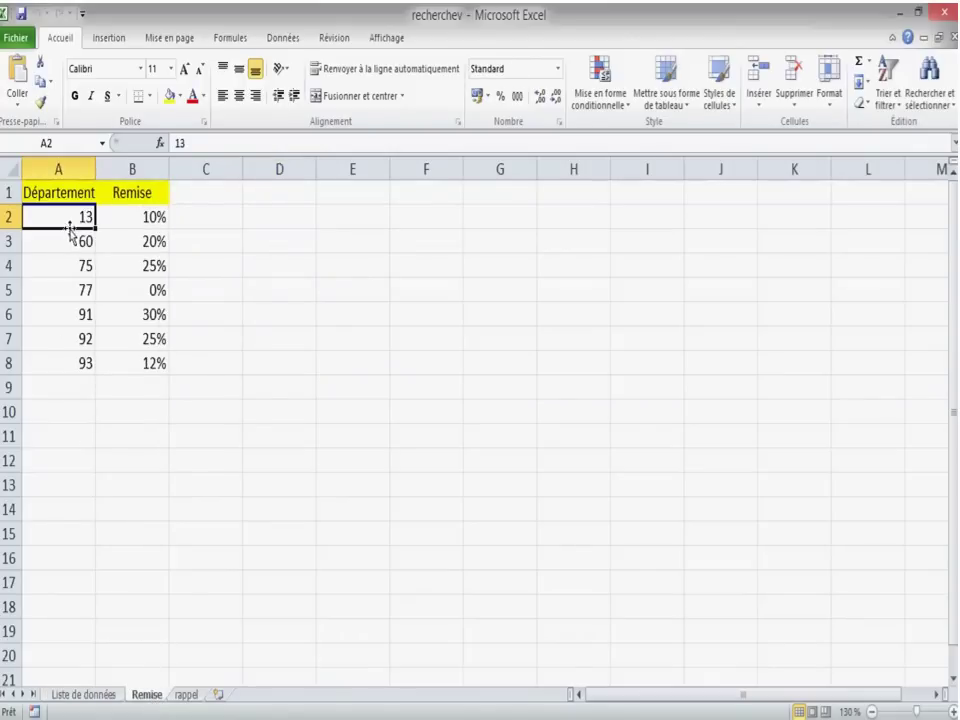
left_click(153, 218)
left_click(84, 216)
left_click(146, 216)
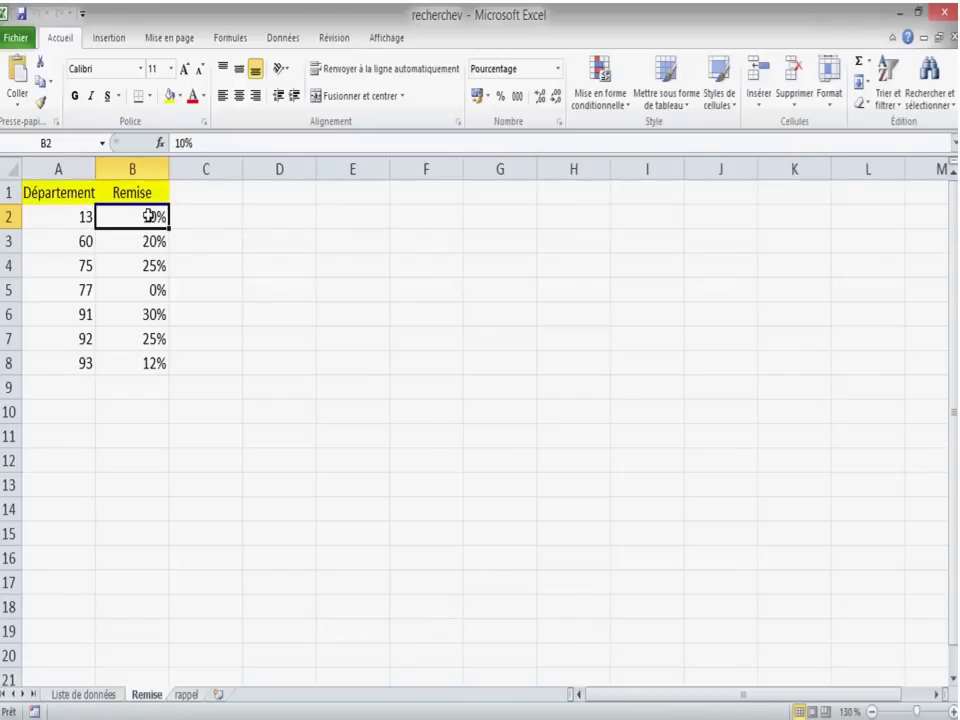
left_click(86, 216)
left_click(82, 242)
left_click(135, 244)
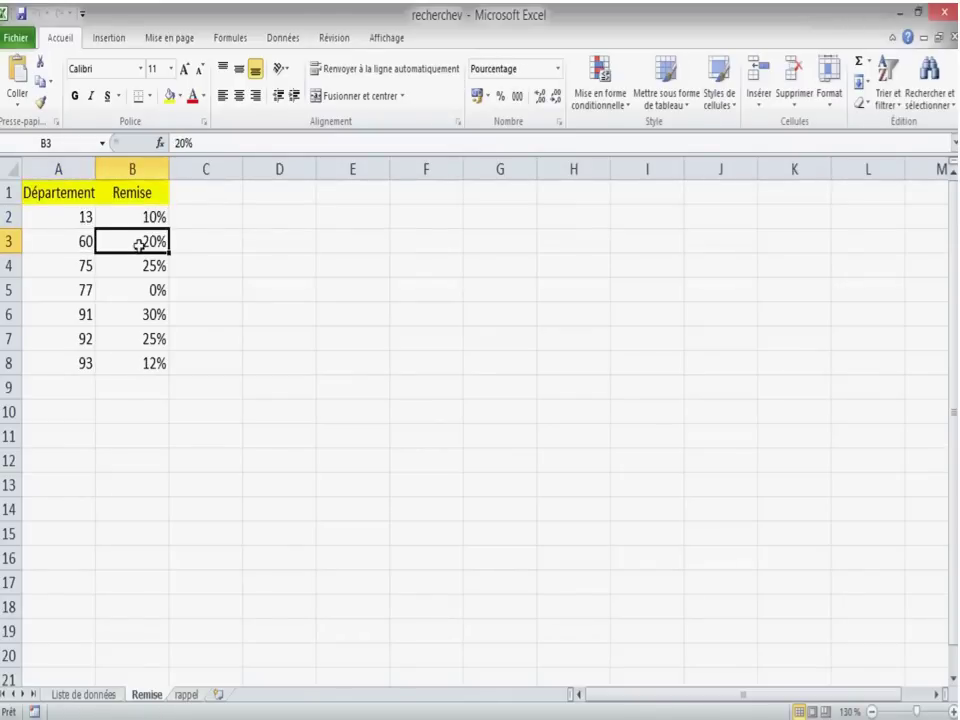
left_click(78, 218)
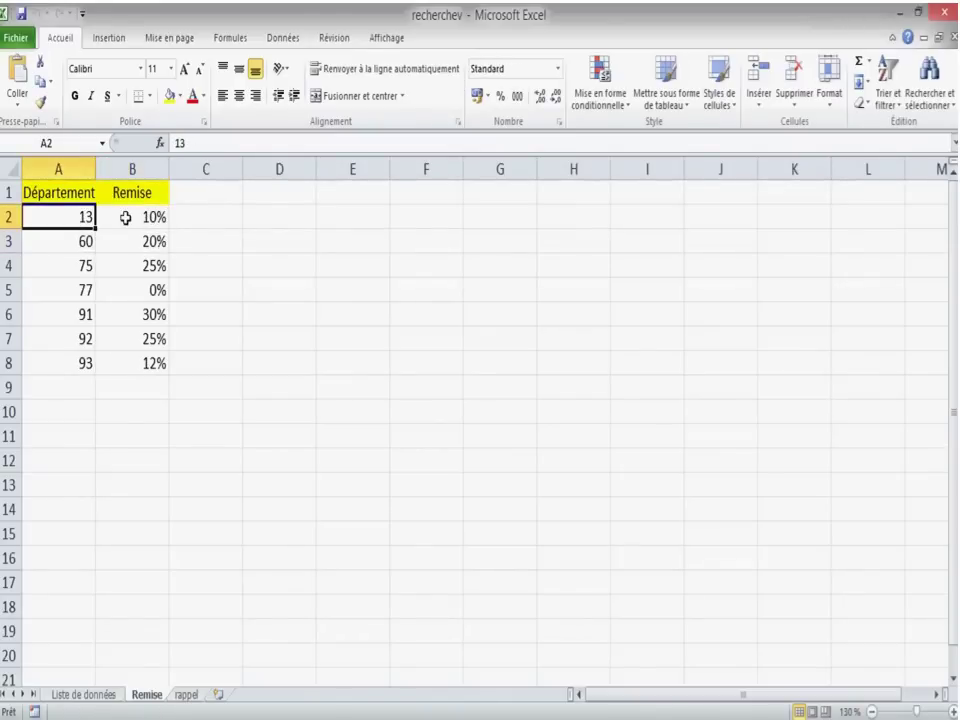
Match the first client's department 13 to the table, note department 75's 25%, and select the table.
left_click(84, 694)
left_click(150, 218)
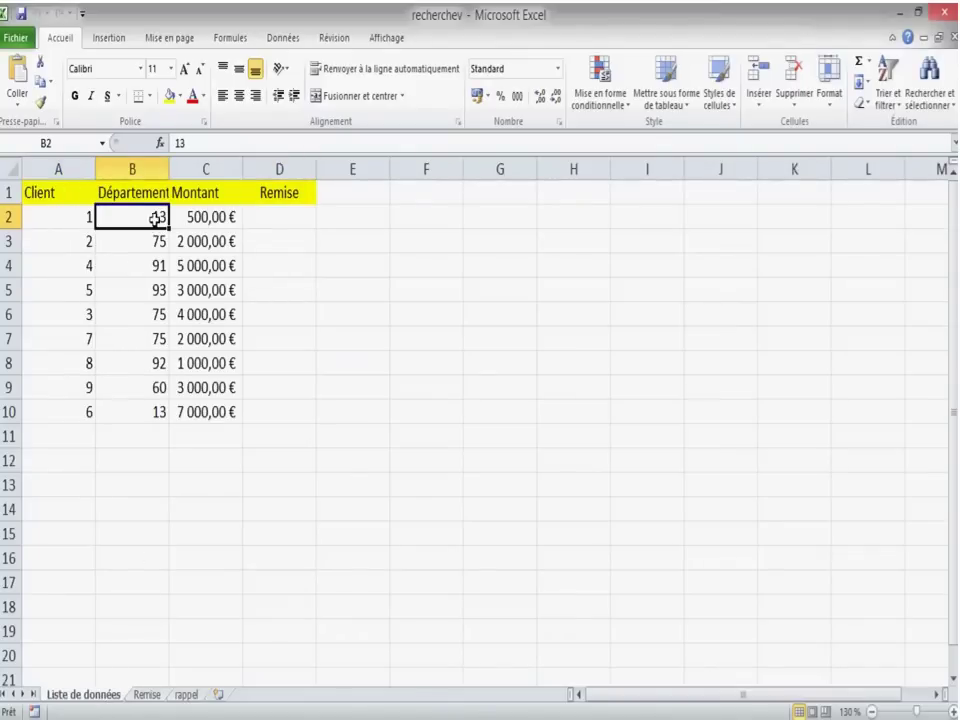
left_click(257, 214)
left_click(147, 694)
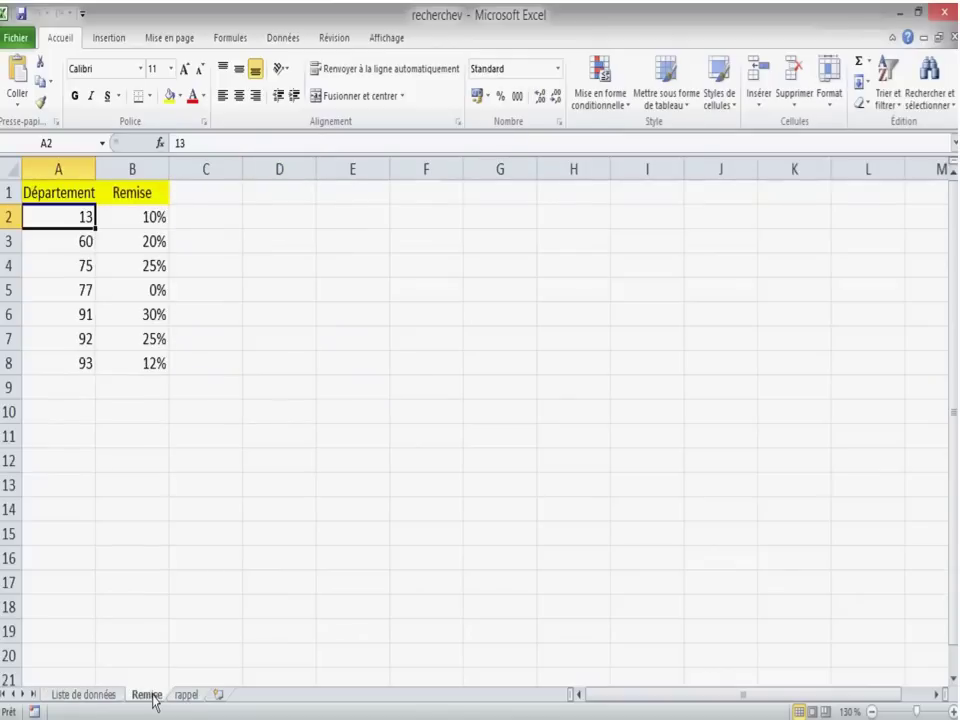
left_click(155, 217)
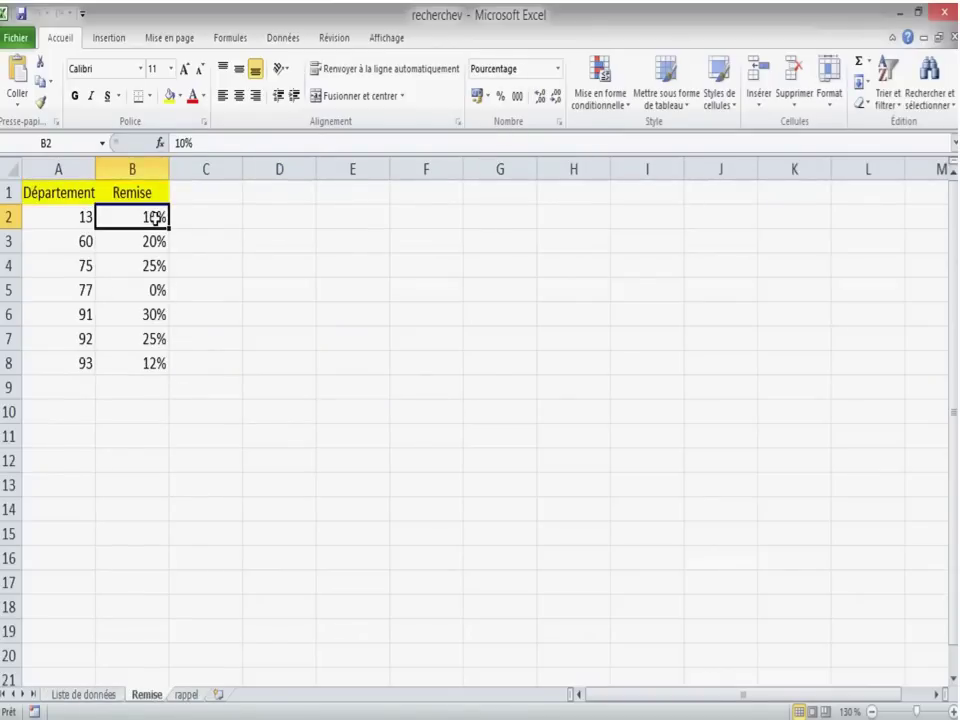
left_click(83, 265)
left_click(155, 265)
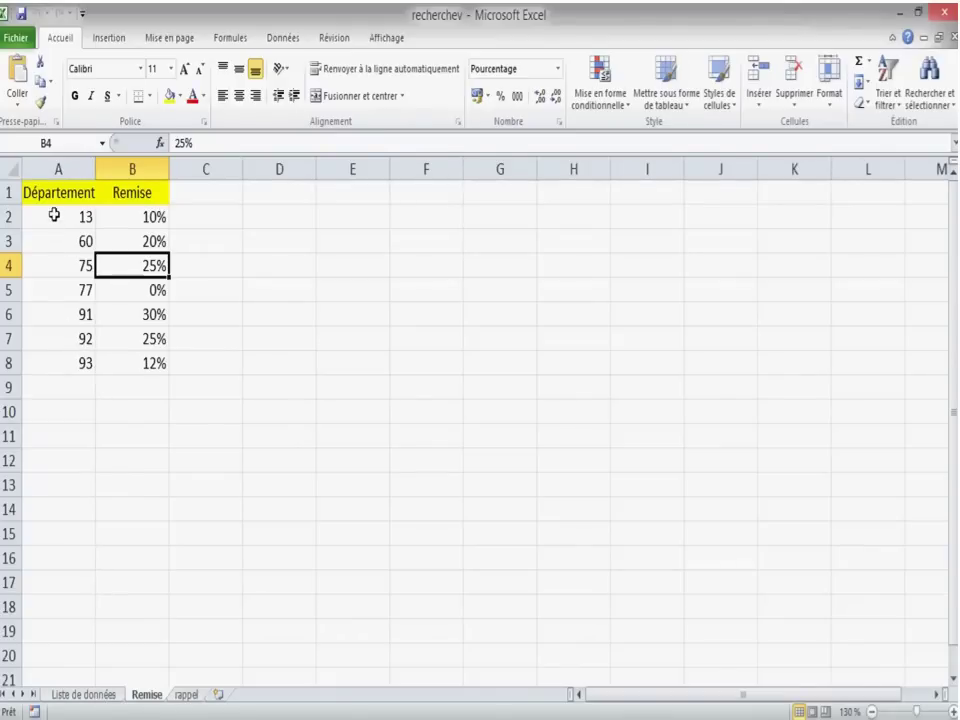
mouse_move(47, 216)
left_mouse_down()
mouse_move(111, 220)
mouse_move(150, 362)
left_mouse_up()
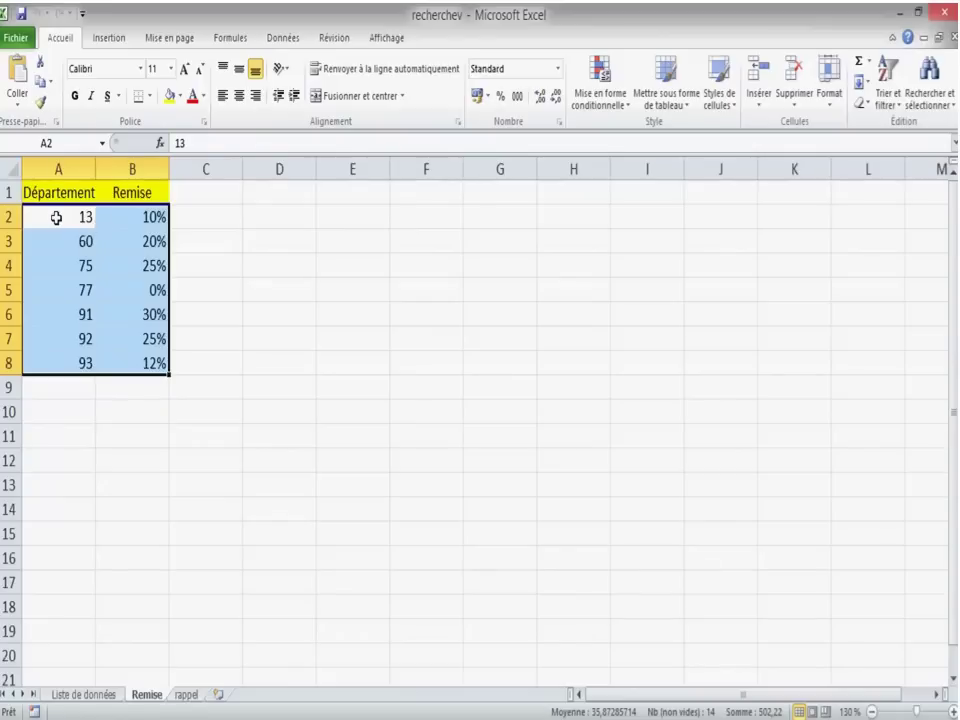
Name the Remise range A2:B8 'Remise1' in the Name Box and return to Liste de données.
left_click(54, 216)
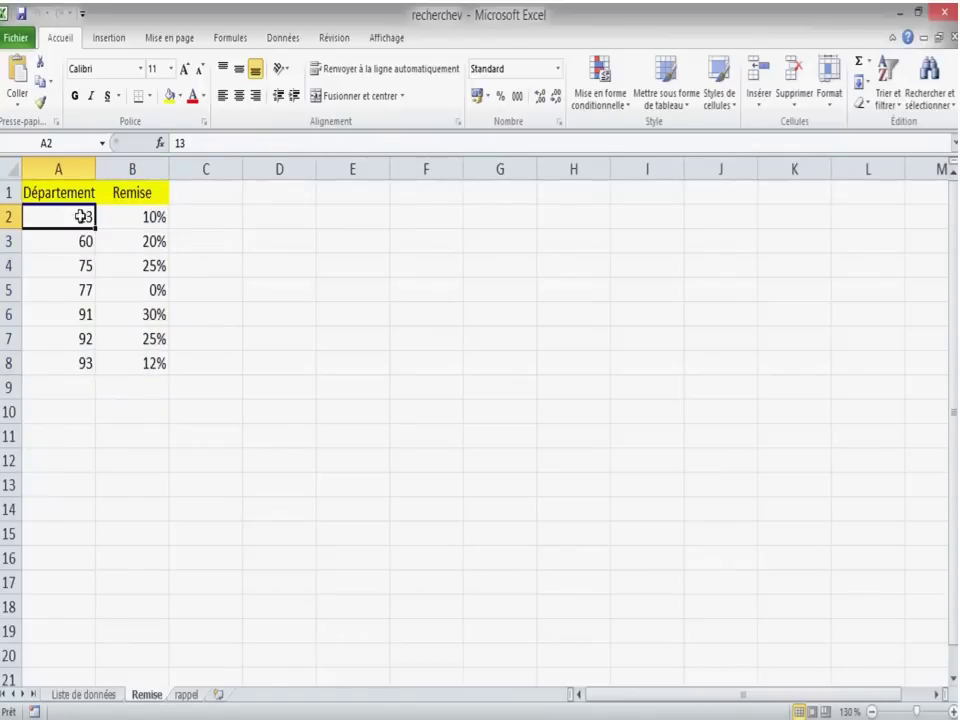
left_click_drag(81, 216, 129, 352)
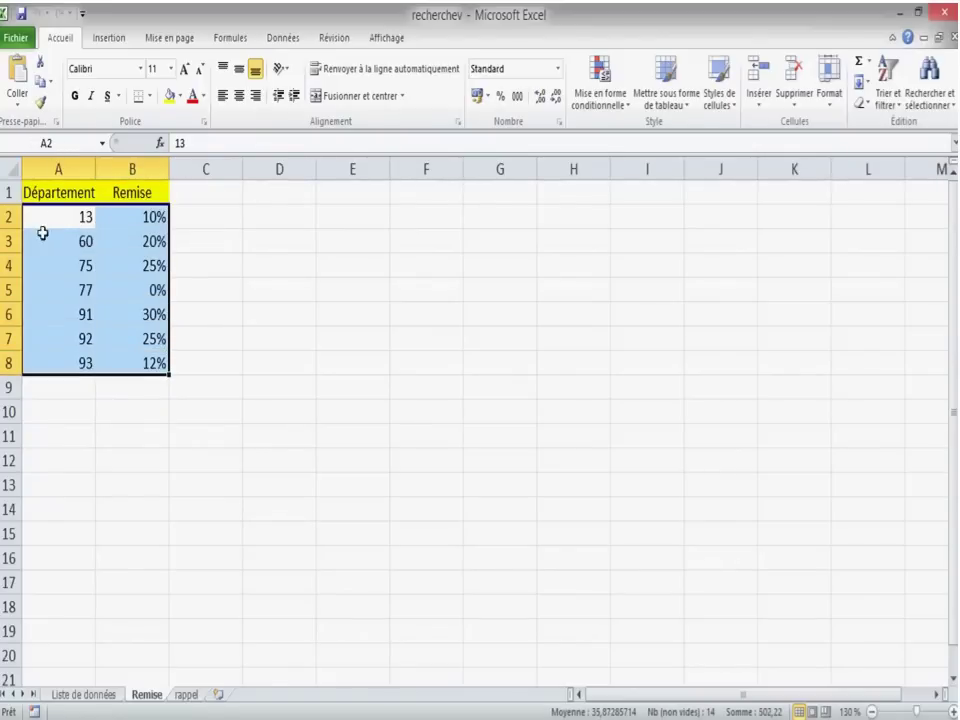
left_click(49, 143)
type("R")
type("emise")
type("1")
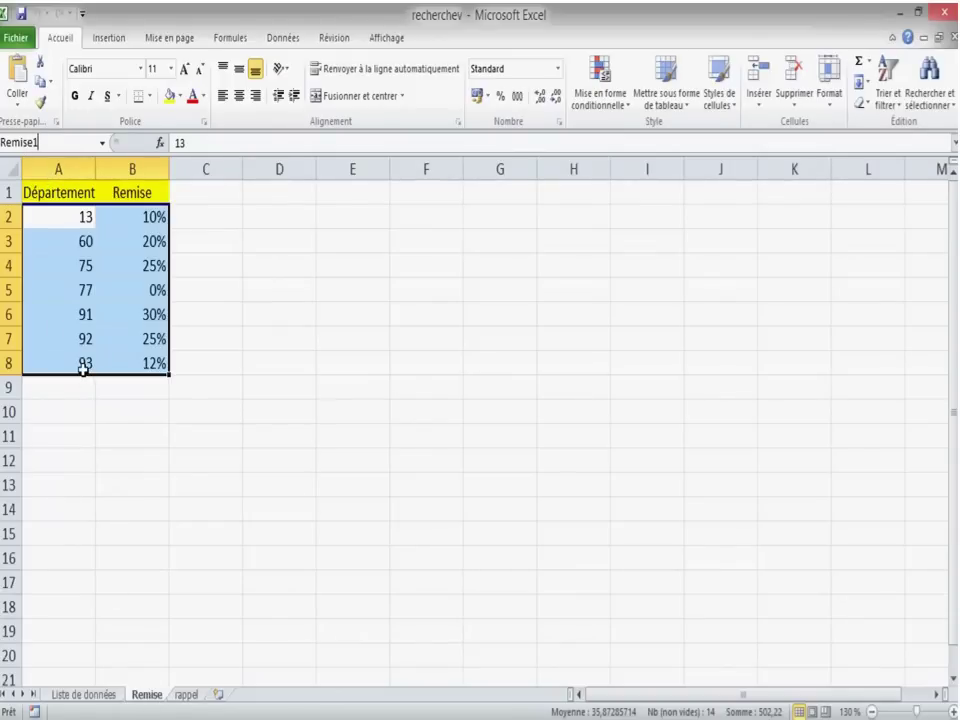
key("Return")
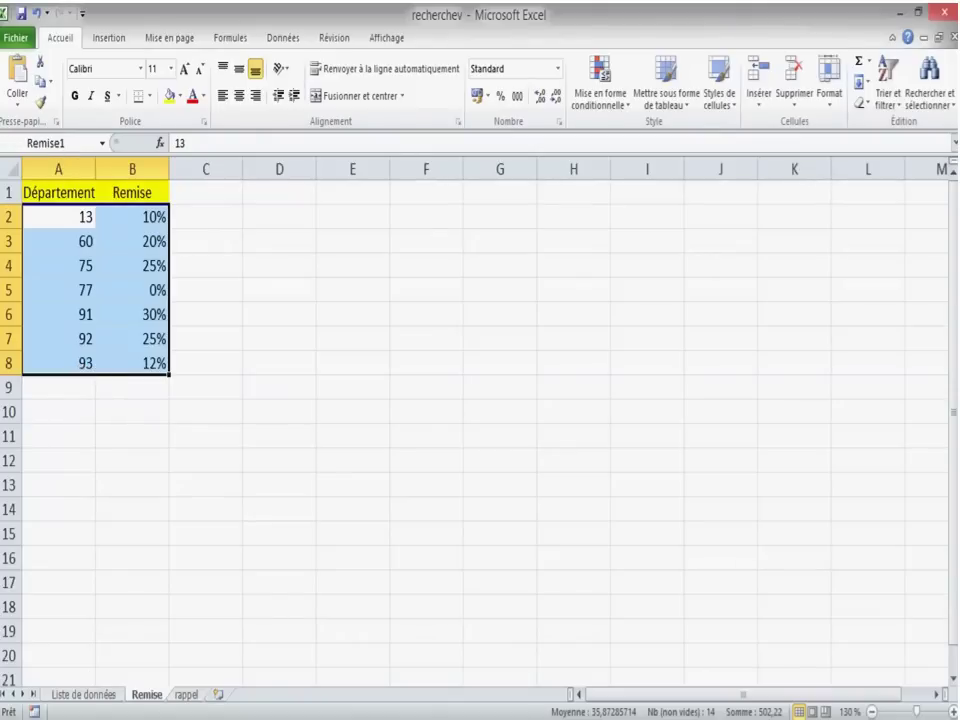
left_click(83, 694)
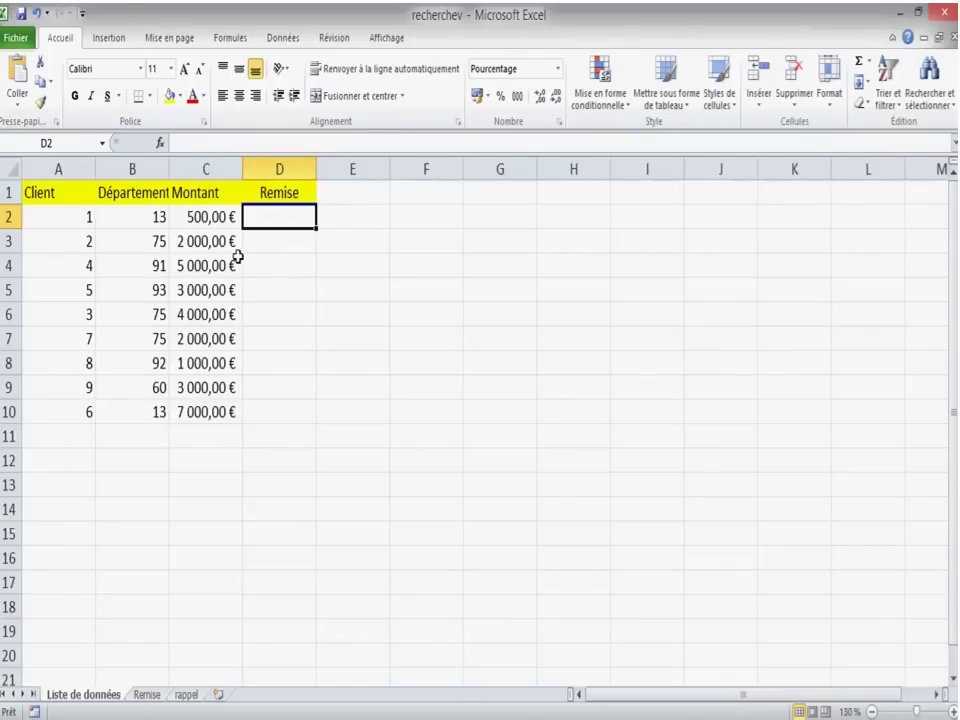
Insert a function in D2 with the category set to Tous, scrolled to the R functions.
left_click(161, 145)
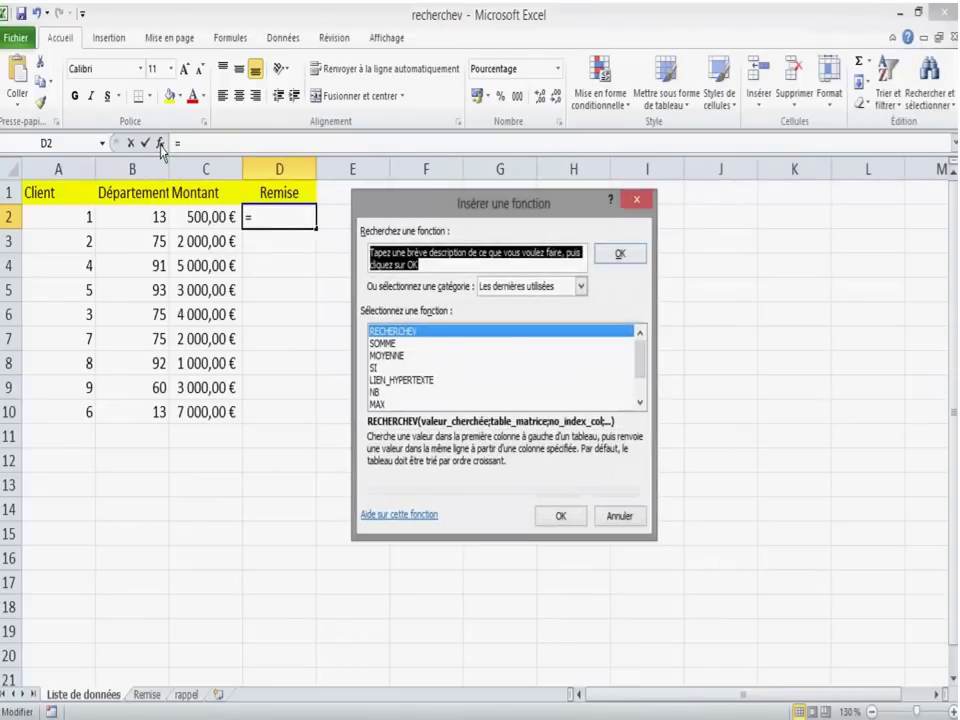
left_click_drag(440, 203, 522, 213)
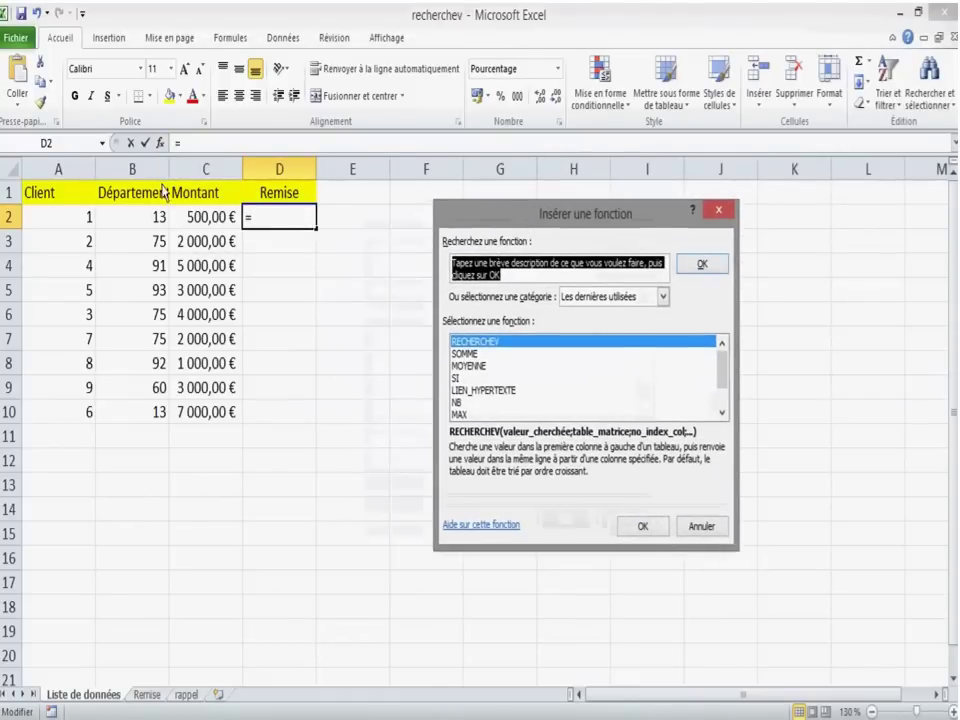
left_click(598, 300)
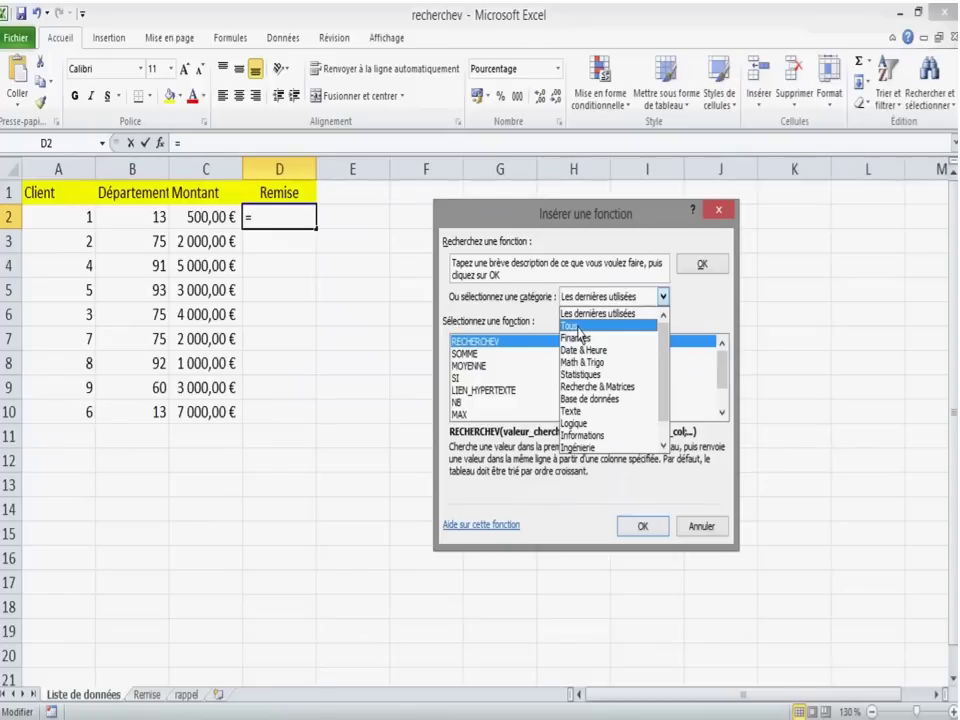
left_click(579, 327)
left_click(467, 378)
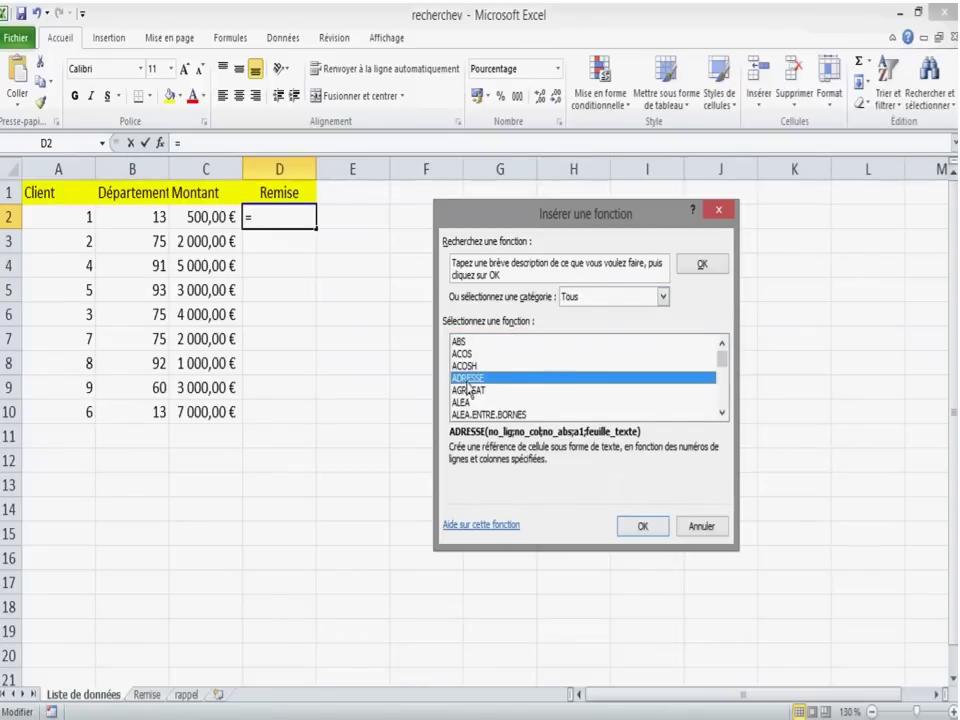
key("r")
scroll(515, 388, "down", 1)
scroll(517, 390, "down", 2)
scroll(517, 390, "down", 1)
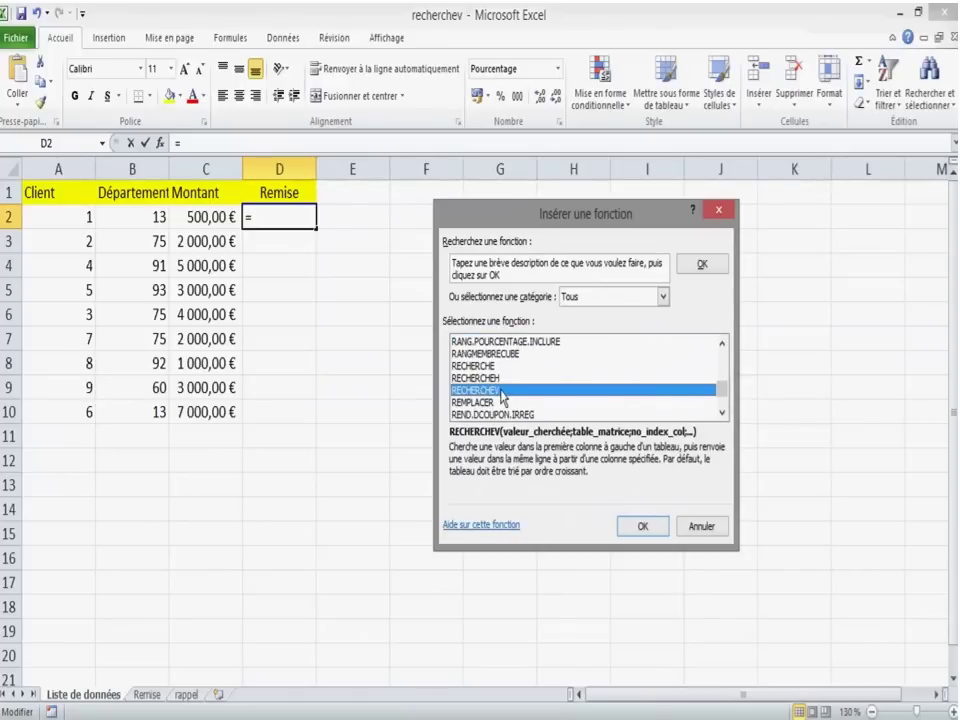
Insert RECHERCHEV in D2 with B2 as Valeur_cherchée.
left_click(643, 528)
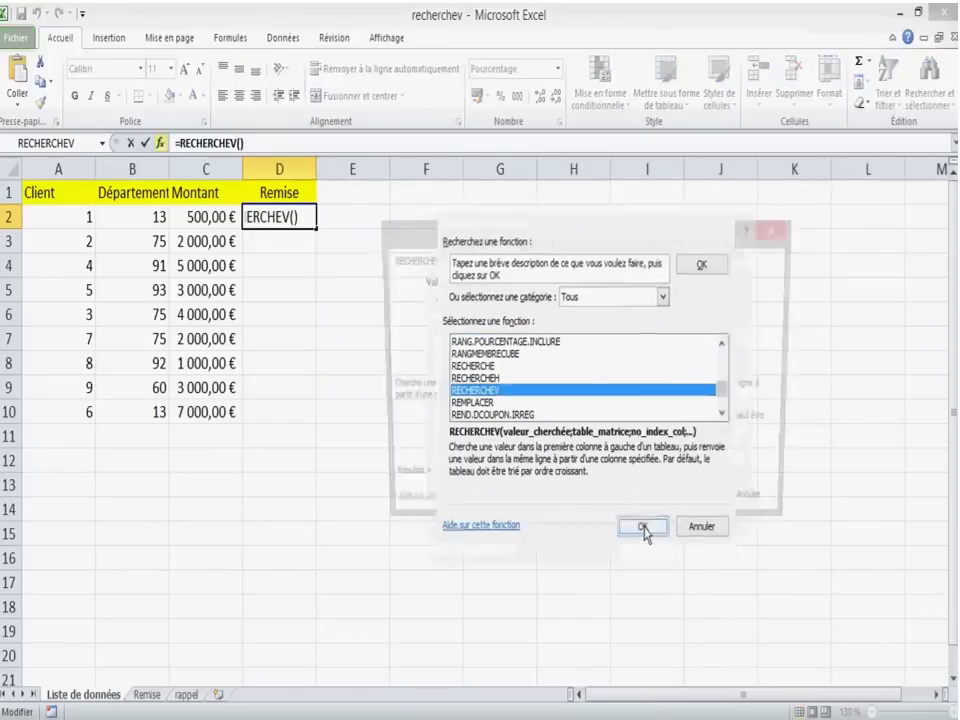
left_click_drag(600, 238, 641, 218)
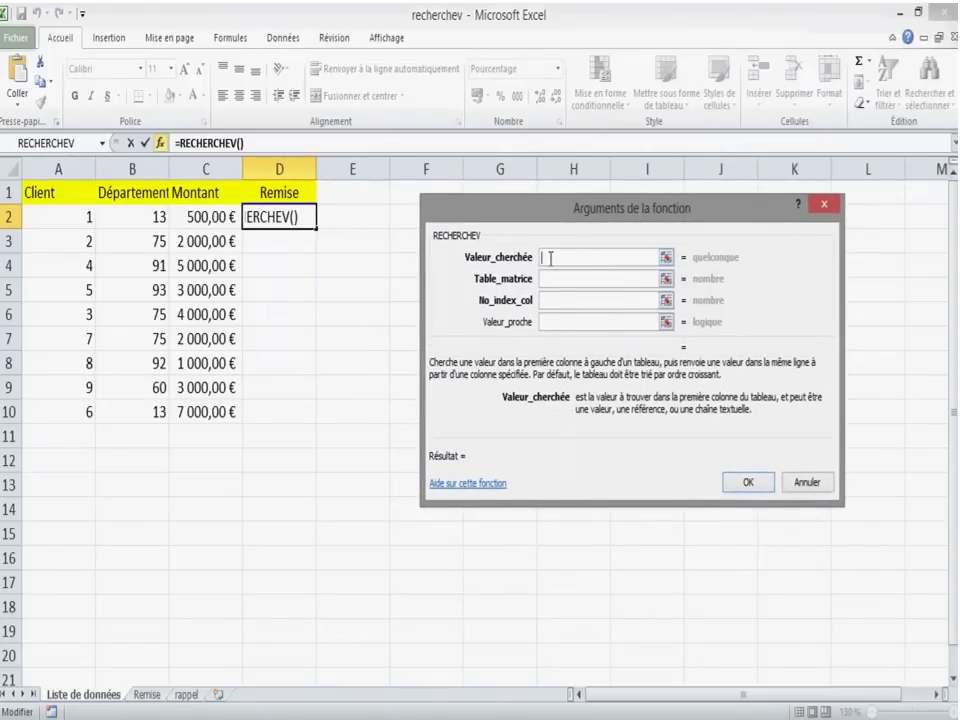
left_click(145, 216)
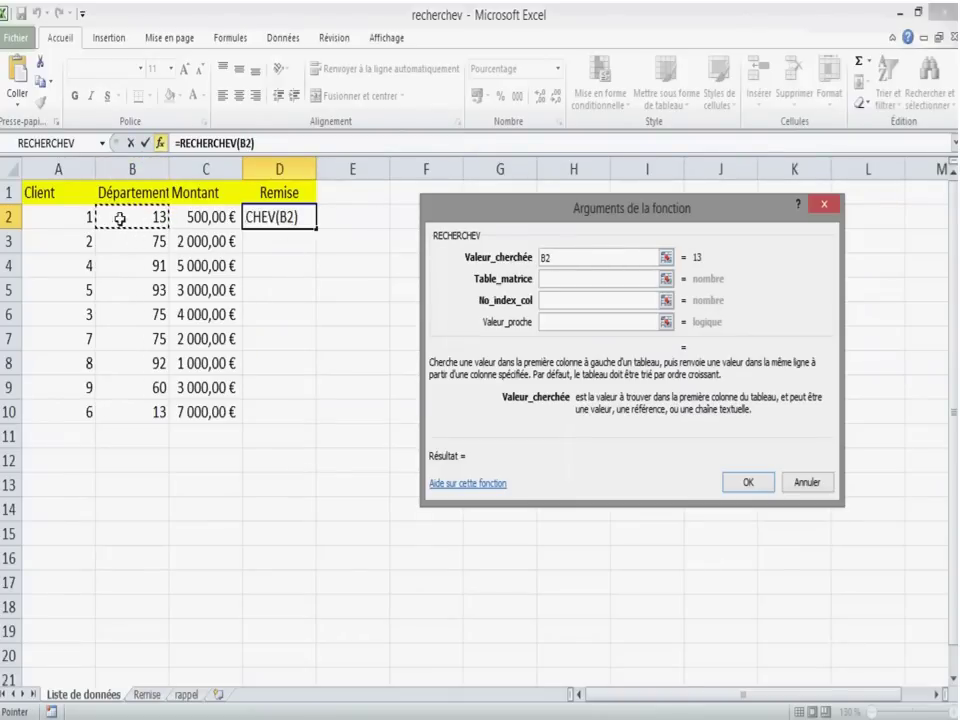
double_click(554, 258)
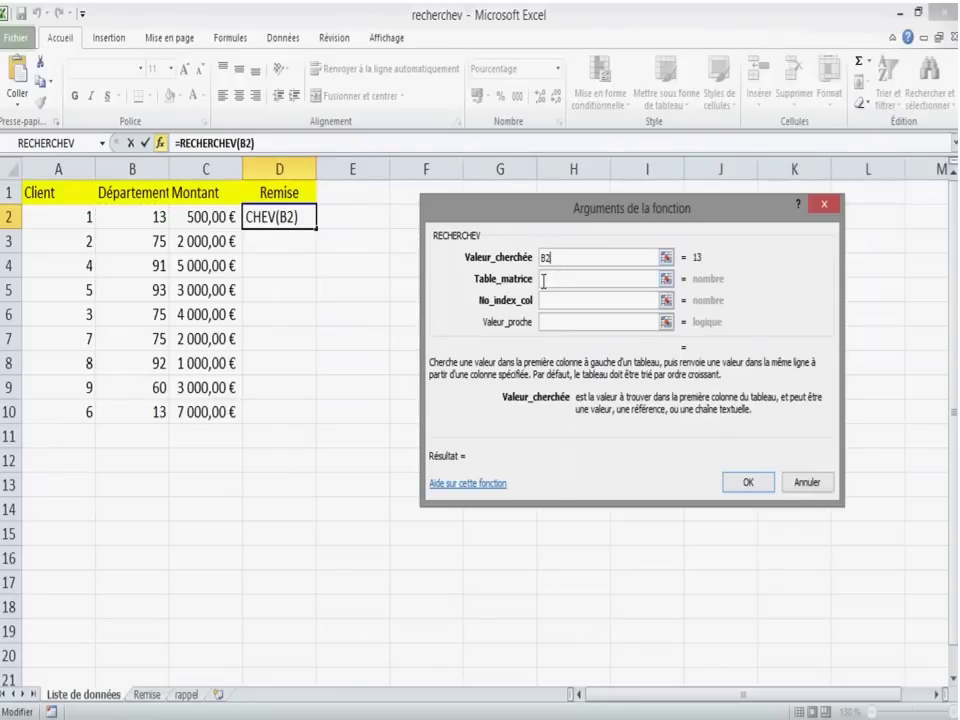
left_click(547, 281)
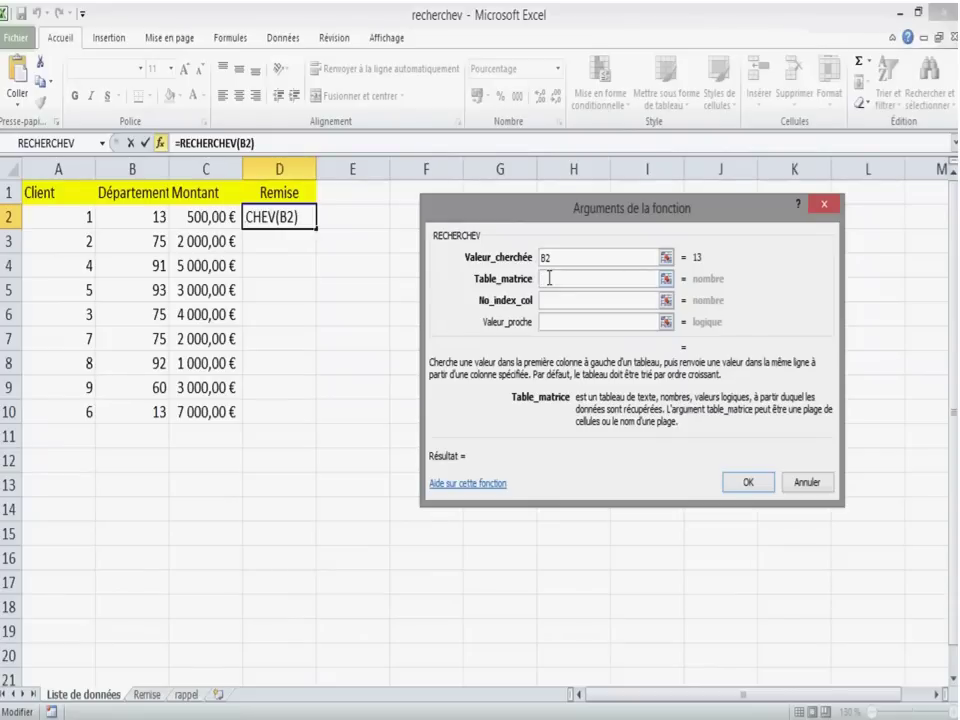
Set Table_matrice to the named range Remise1 via Formules > Utiliser dans la formule.
left_click(146, 694)
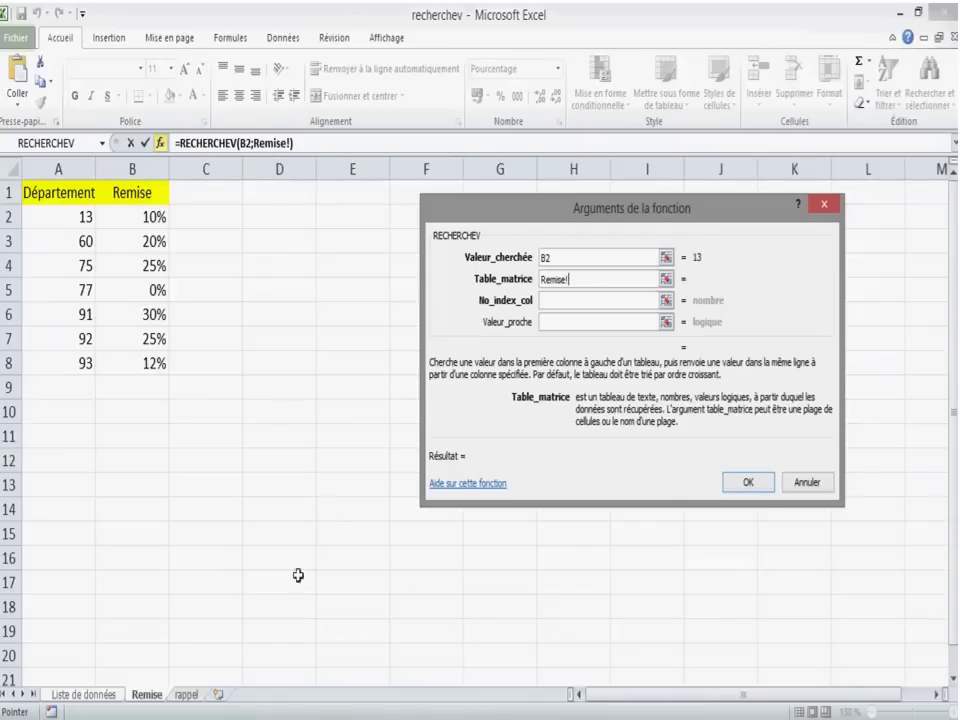
left_click(100, 694)
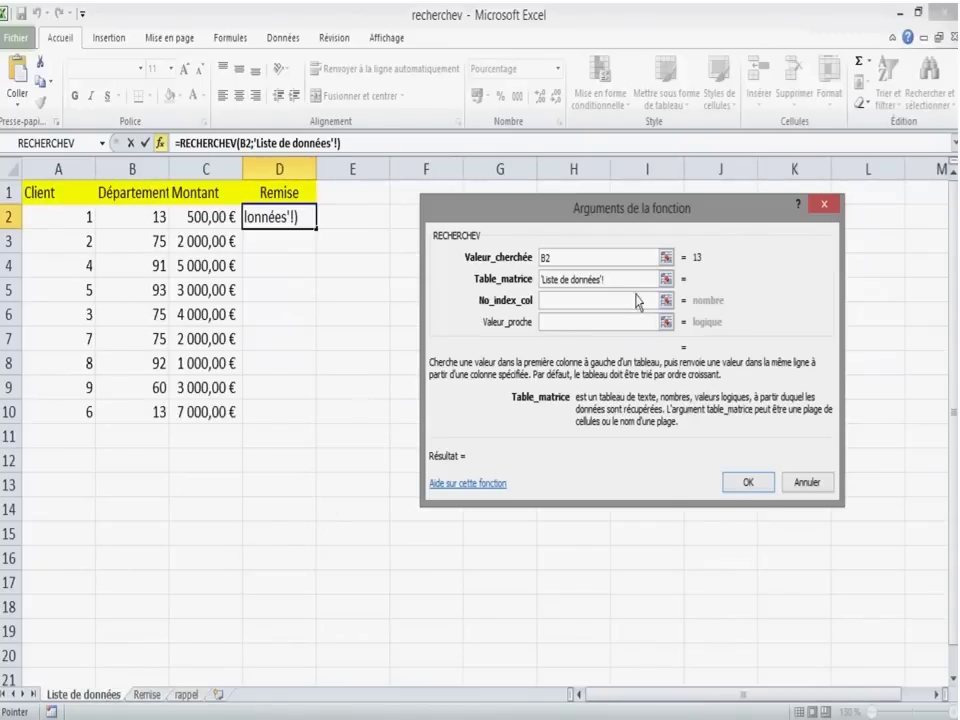
left_click_drag(606, 279, 487, 285)
key("BackSpace")
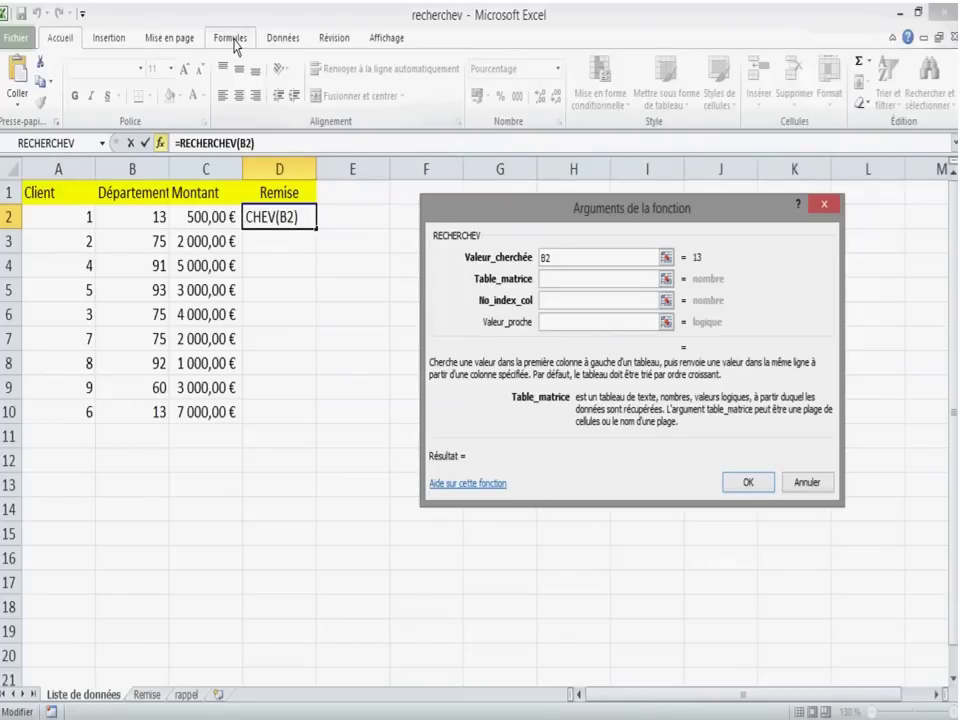
left_click(234, 40)
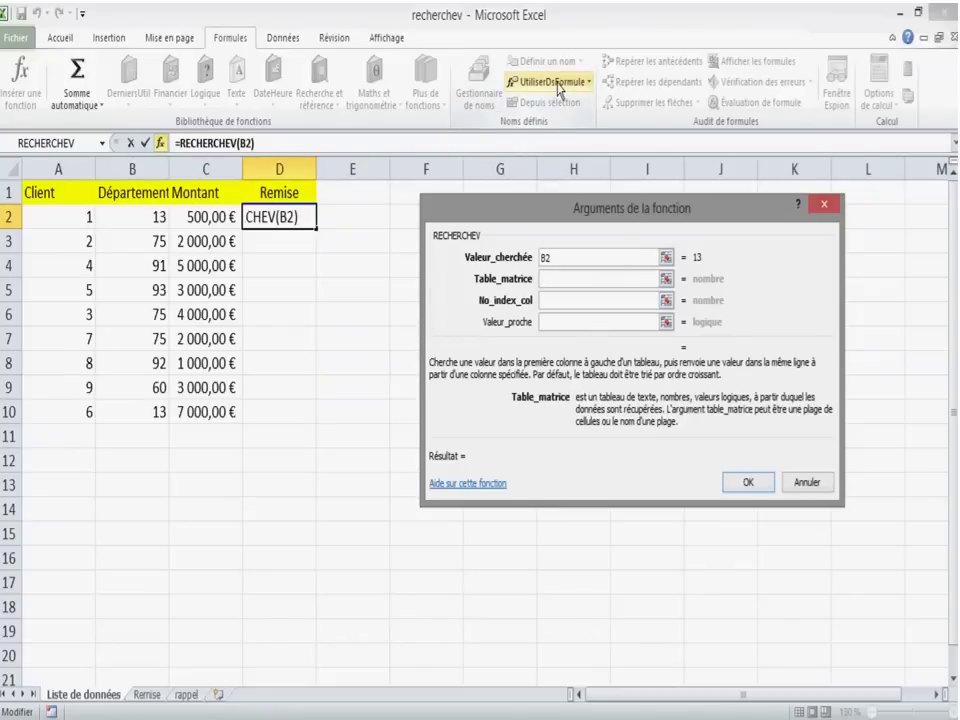
left_click(557, 84)
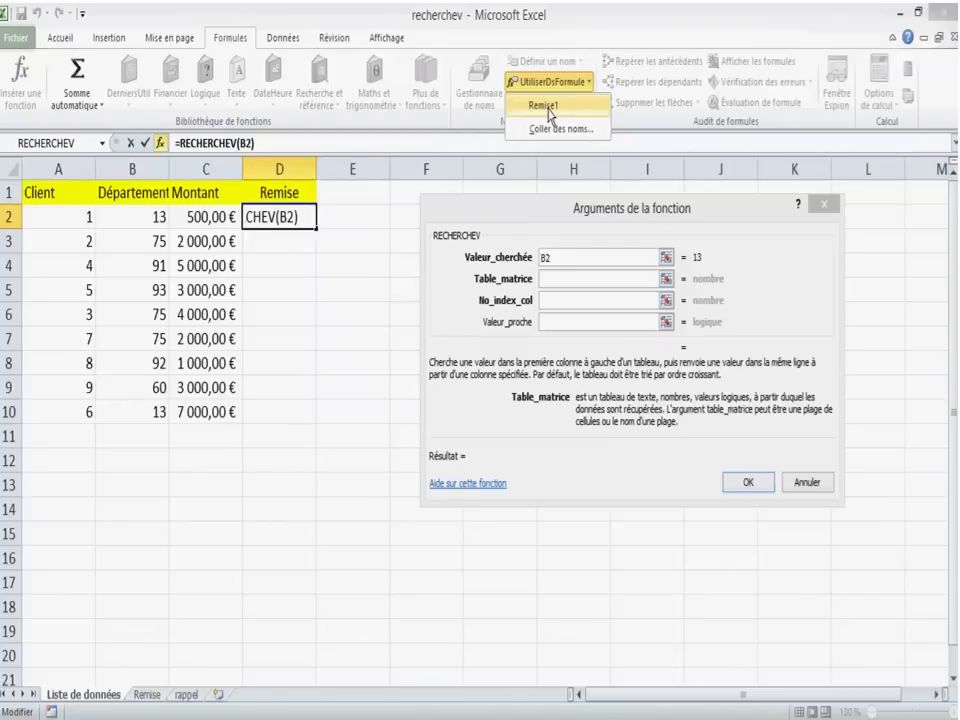
left_click(549, 107)
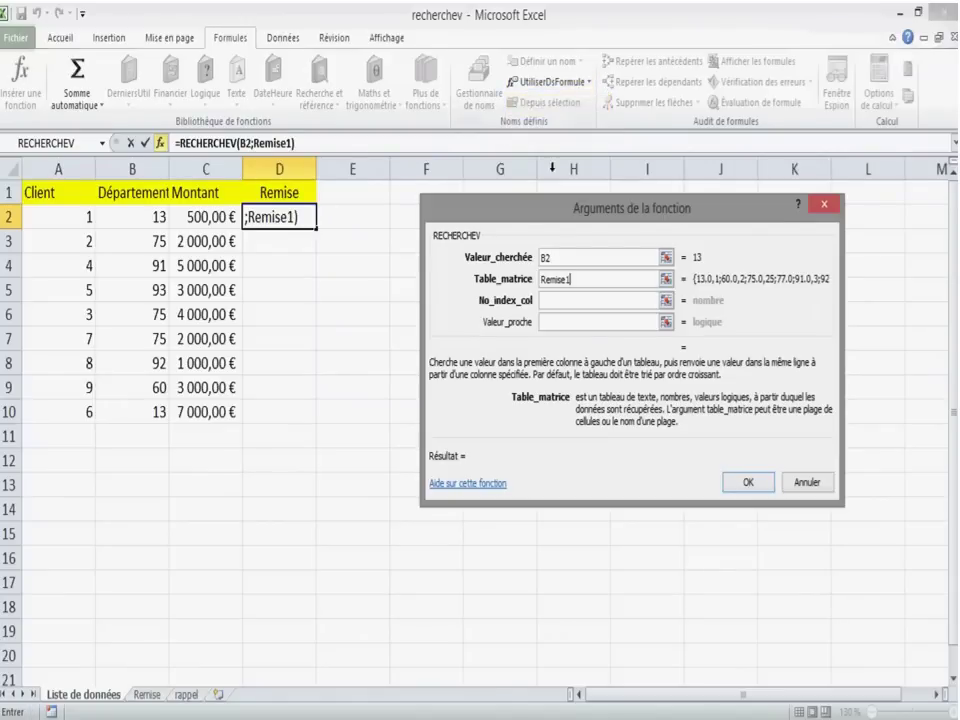
left_click(553, 300)
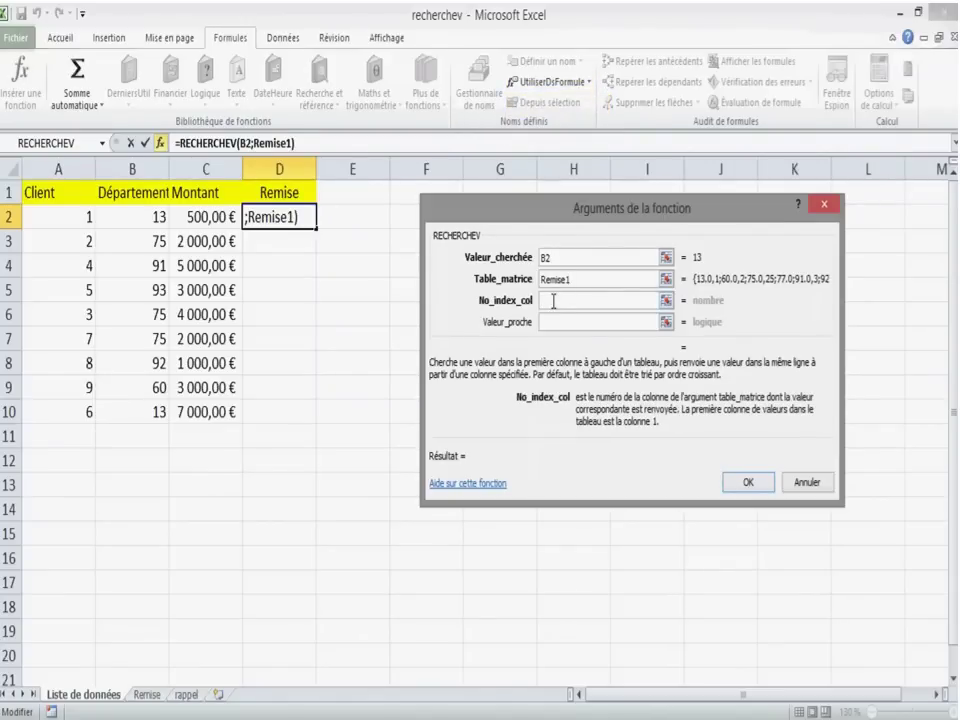
Set column 2 and Valeur_proche FAUX, giving =RECHERCHEV(B2;Remise1;2;FAUX) showing 10%.
left_click(147, 695)
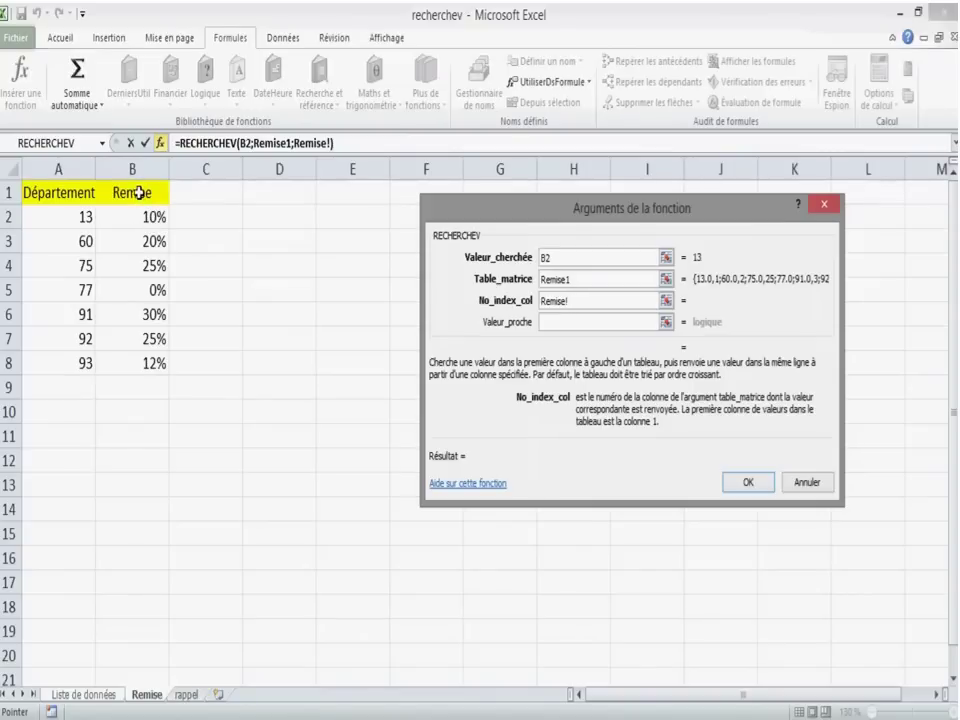
double_click(575, 300)
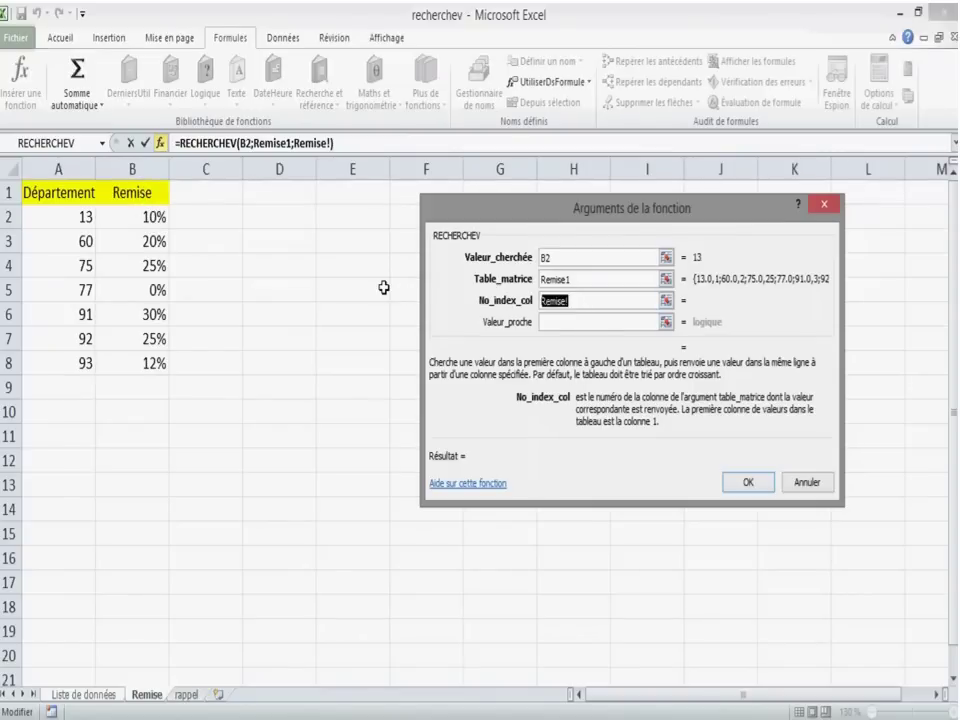
type("2")
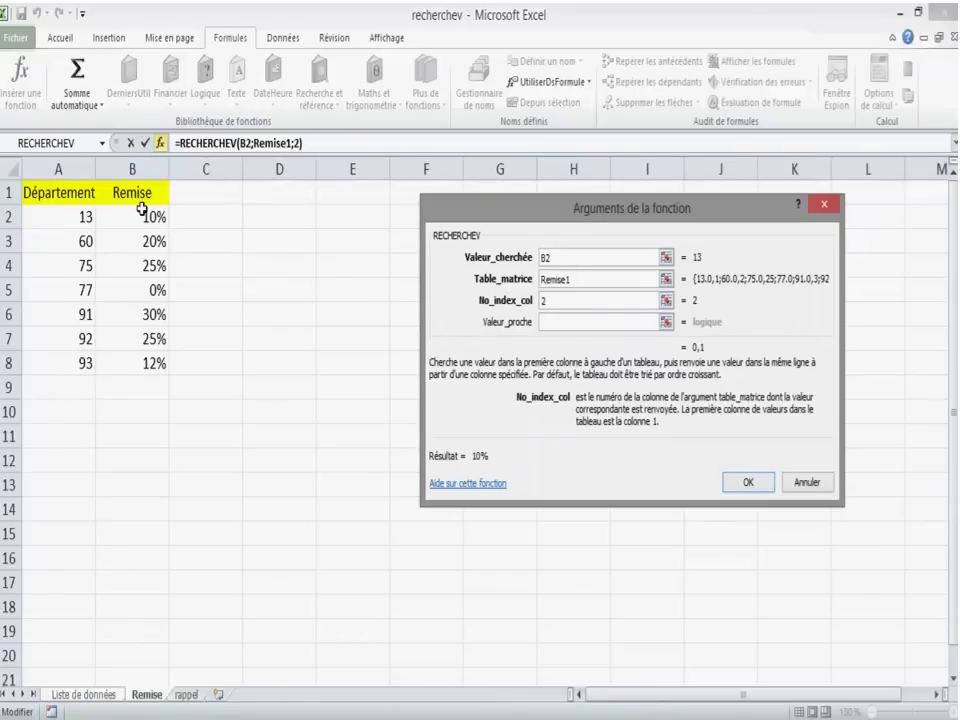
left_click(547, 322)
left_click_drag(574, 210, 458, 200)
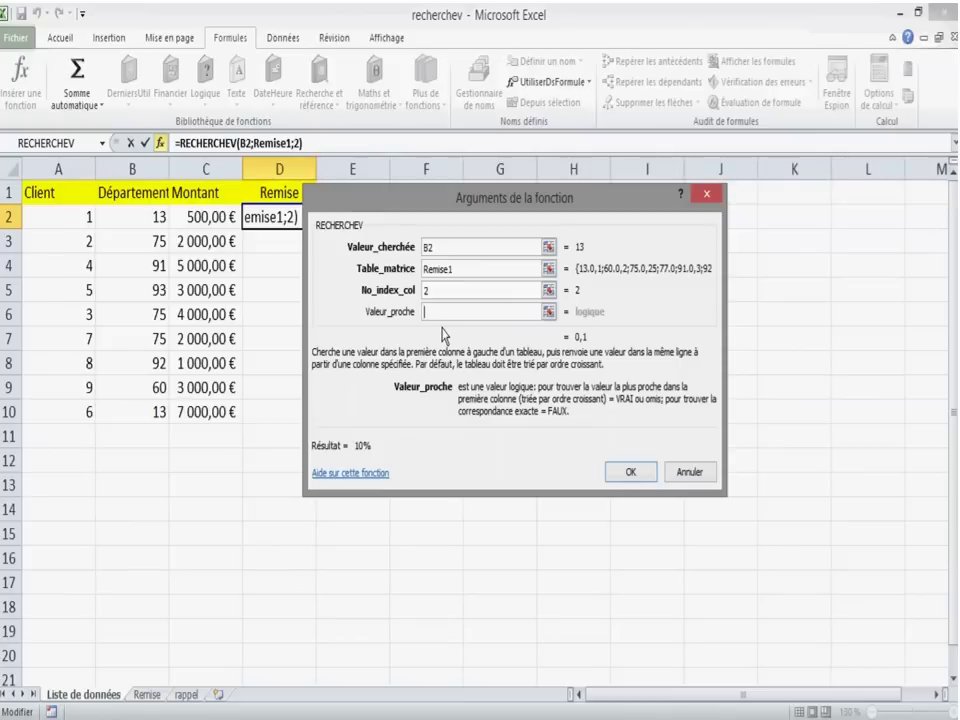
type("FAUX")
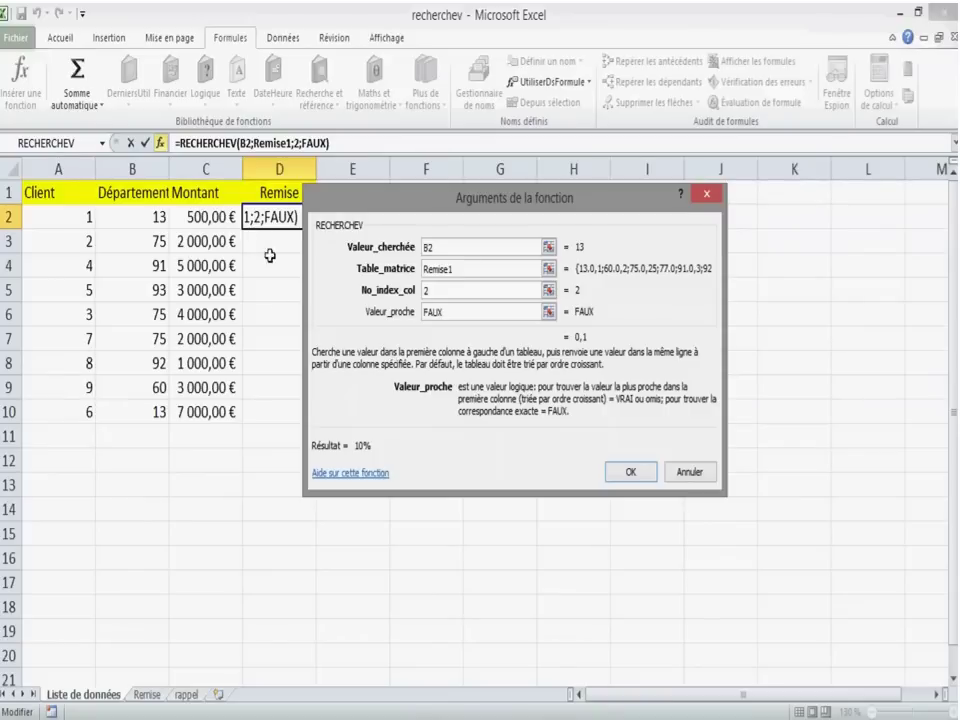
left_click(627, 472)
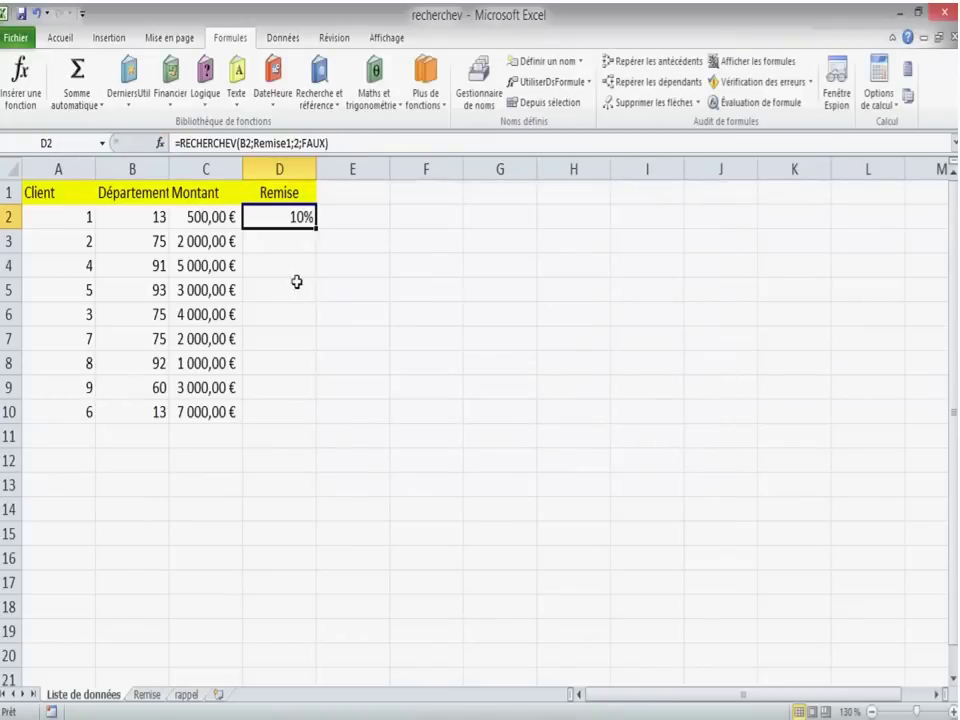
Fill the D2 discount lookup down to D10 and check the results against the Remise table.
left_click_drag(317, 230, 317, 420)
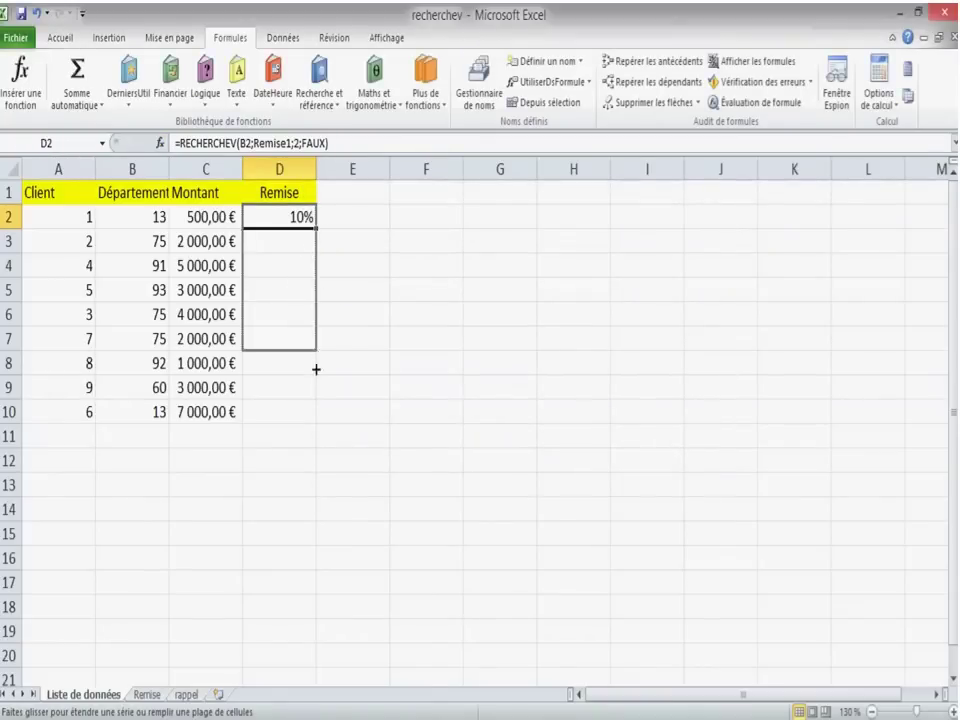
left_click(278, 296)
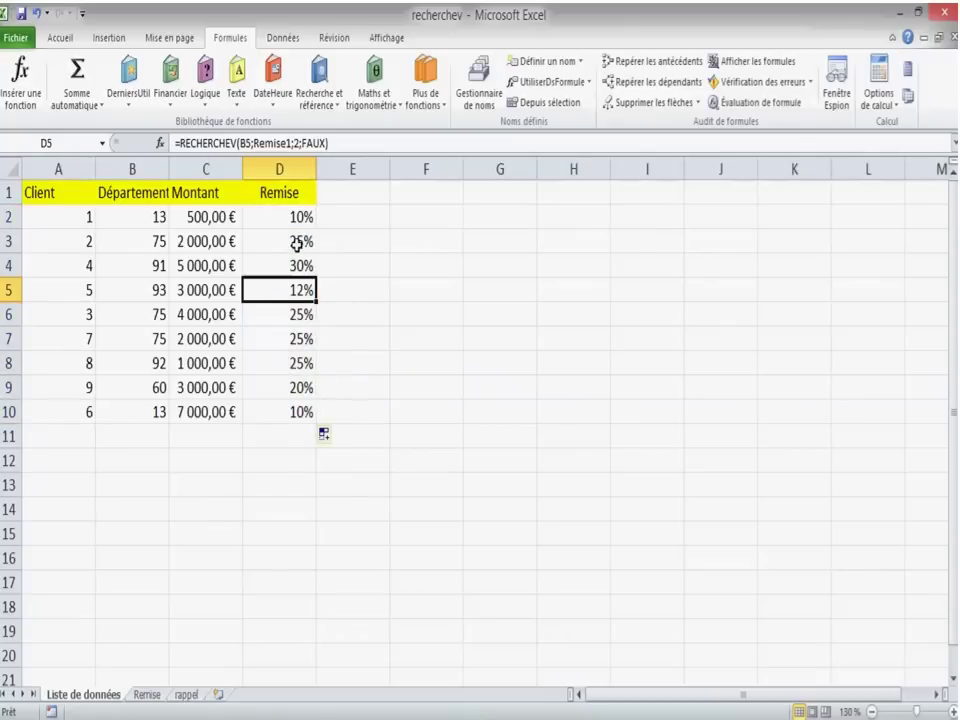
left_click(293, 241)
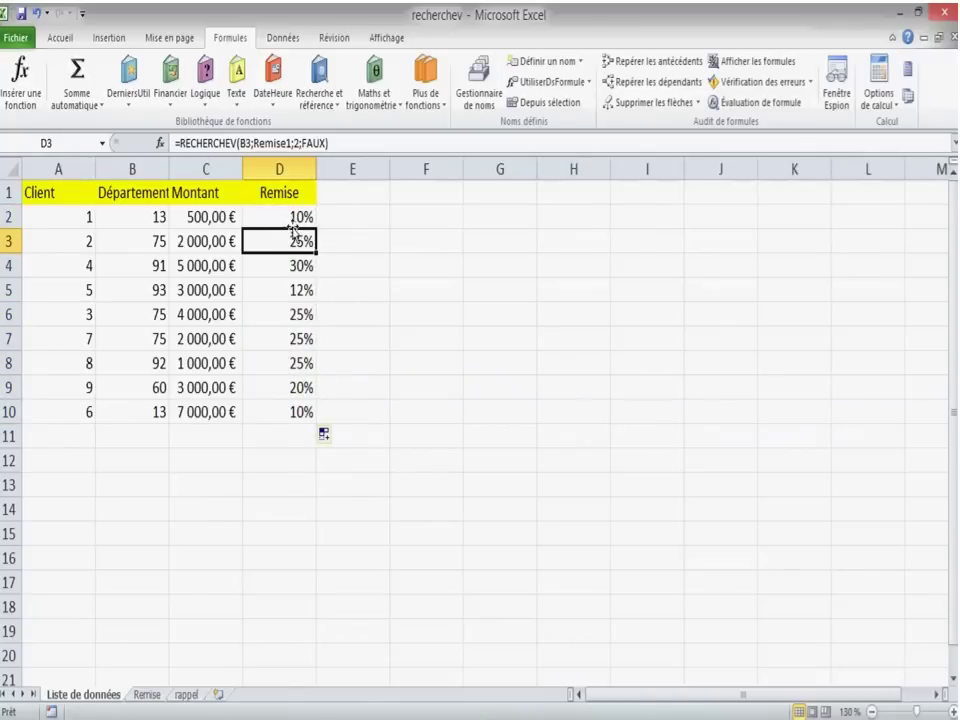
left_click(160, 243)
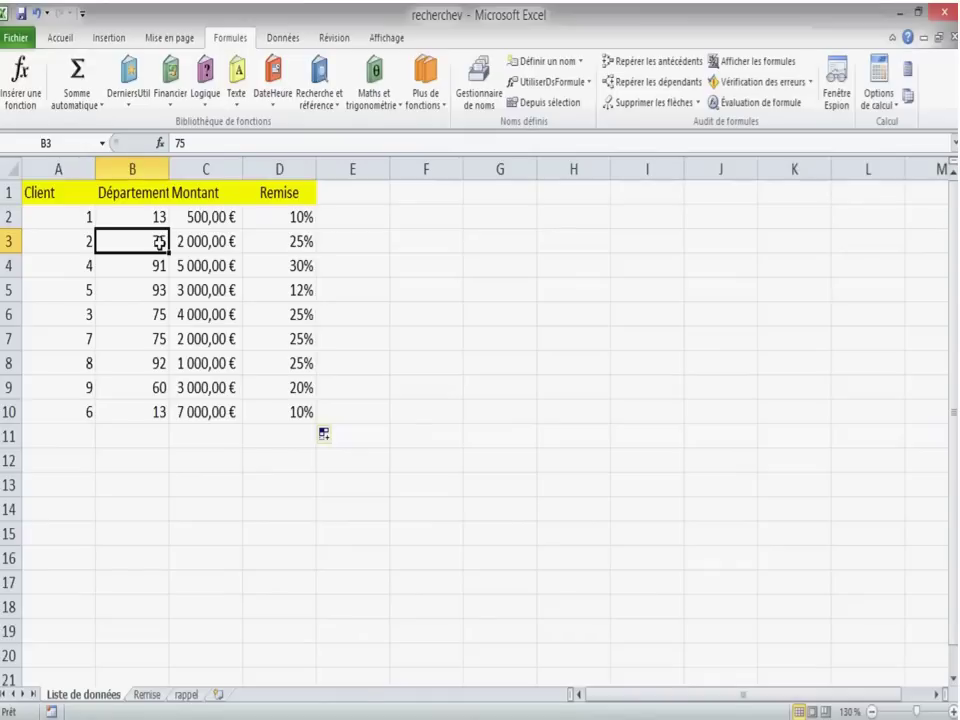
left_click(290, 267)
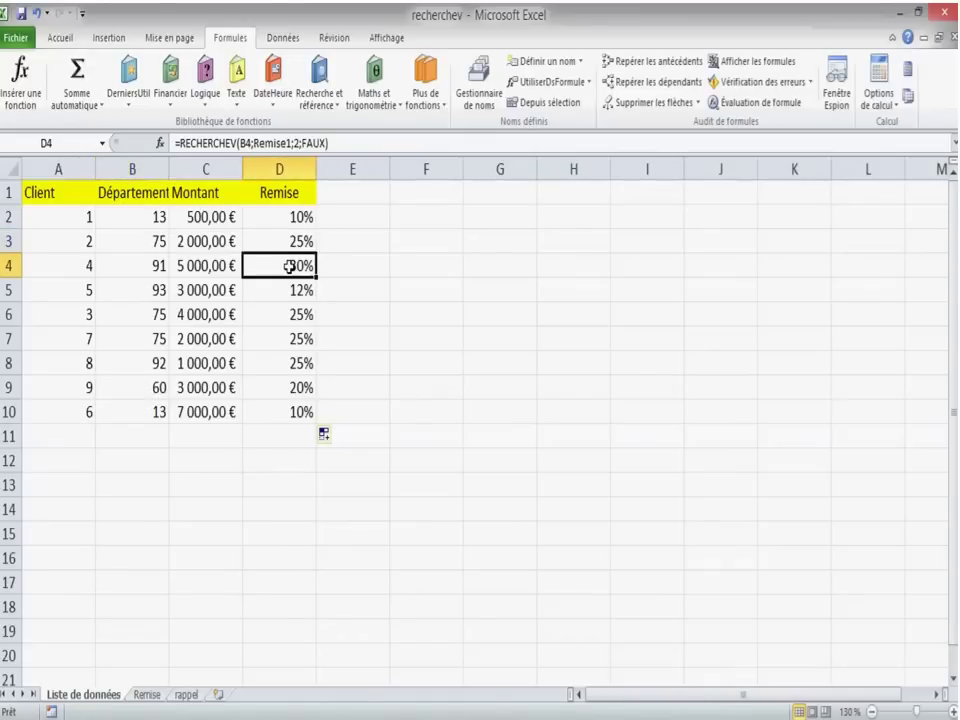
left_click(148, 696)
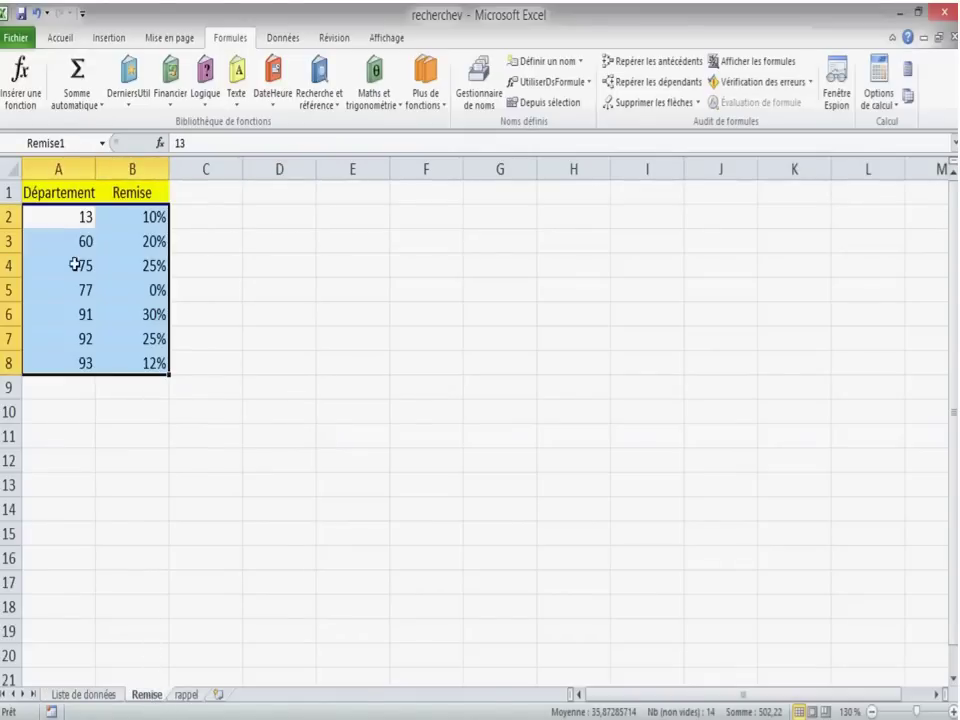
left_click(88, 696)
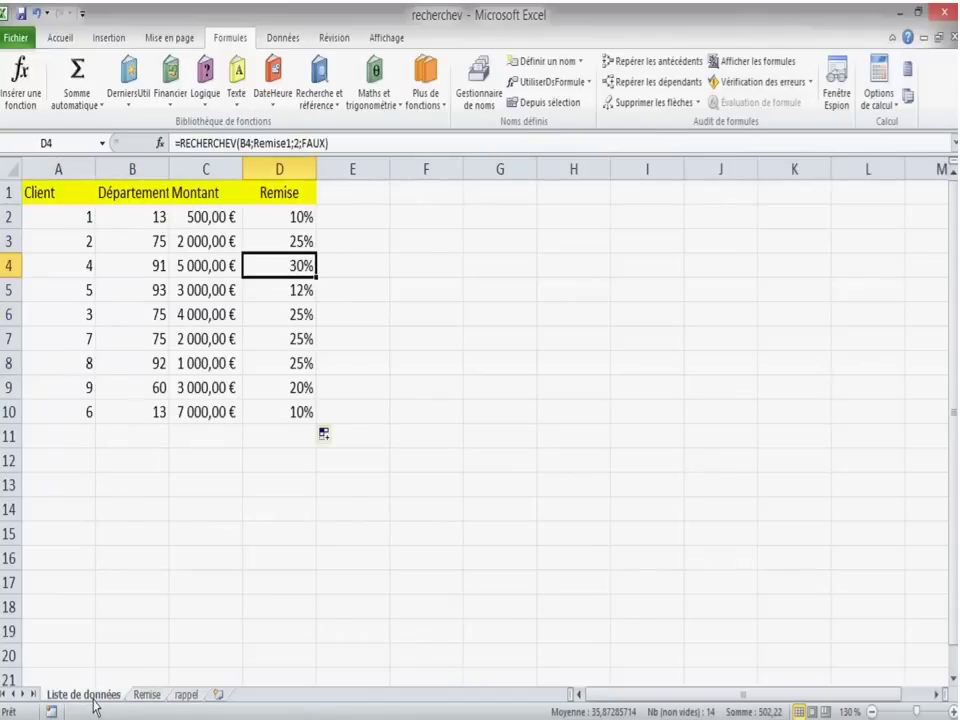
left_click(159, 220)
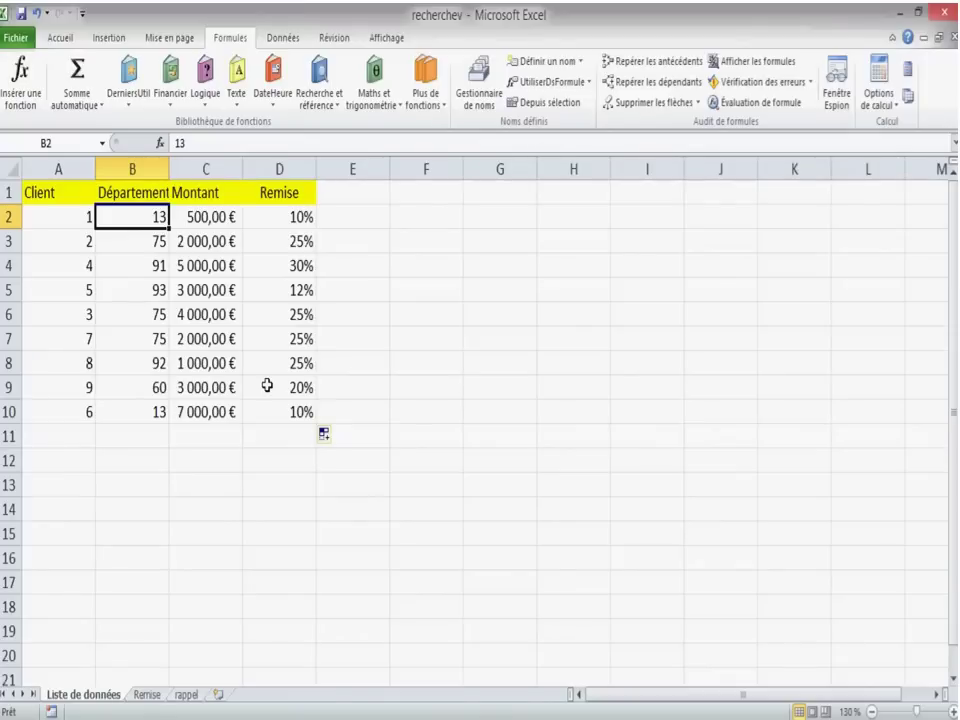
type("75")
key("Return")
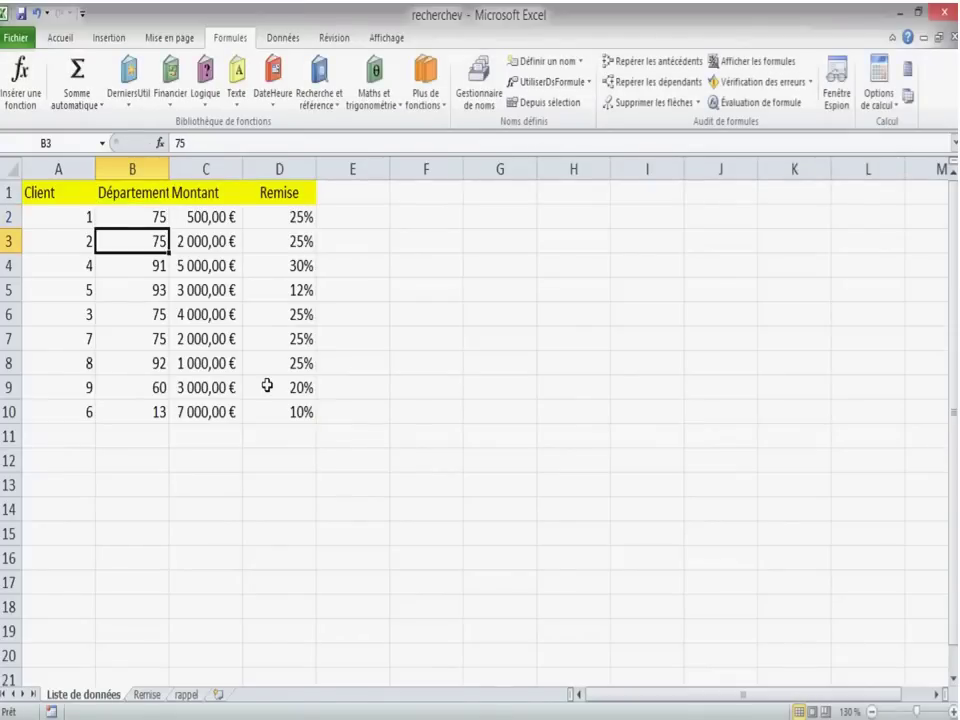
left_click(302, 216)
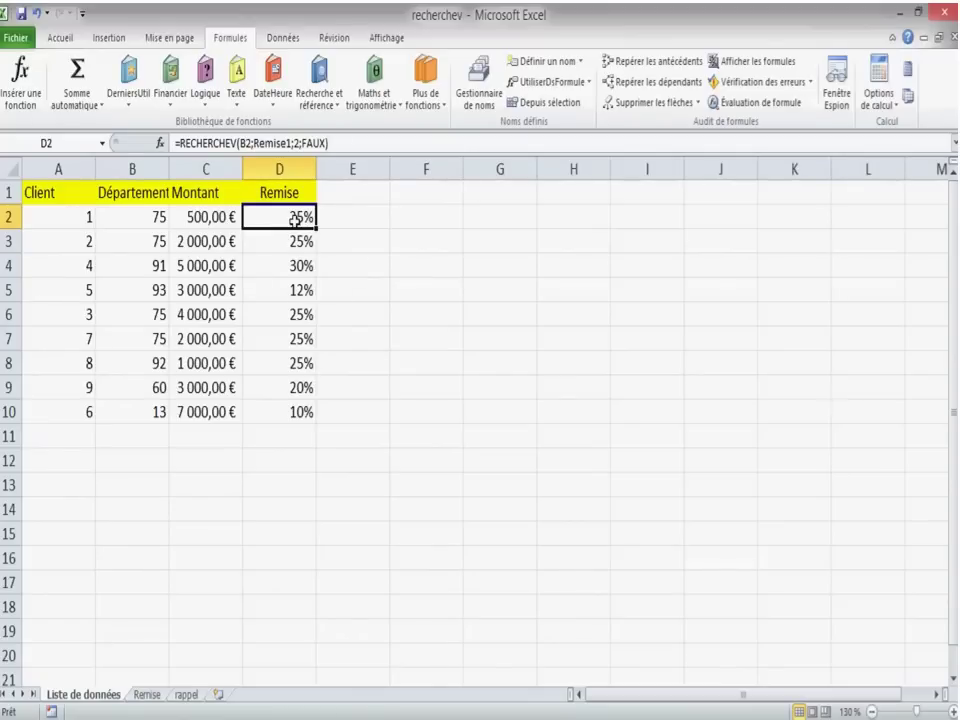
left_click(154, 216)
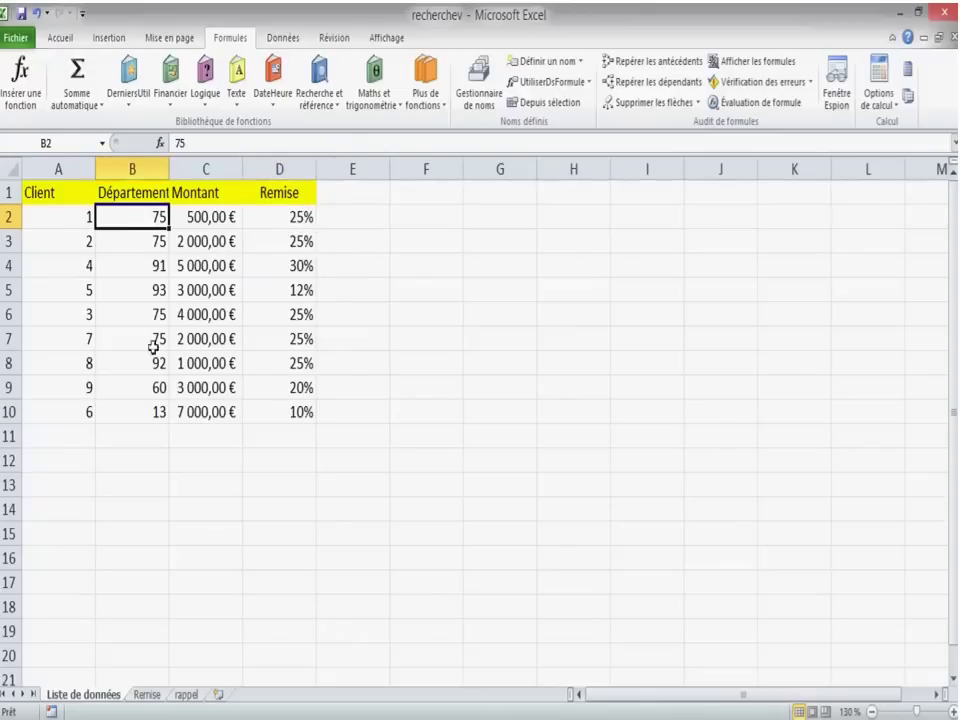
type("13")
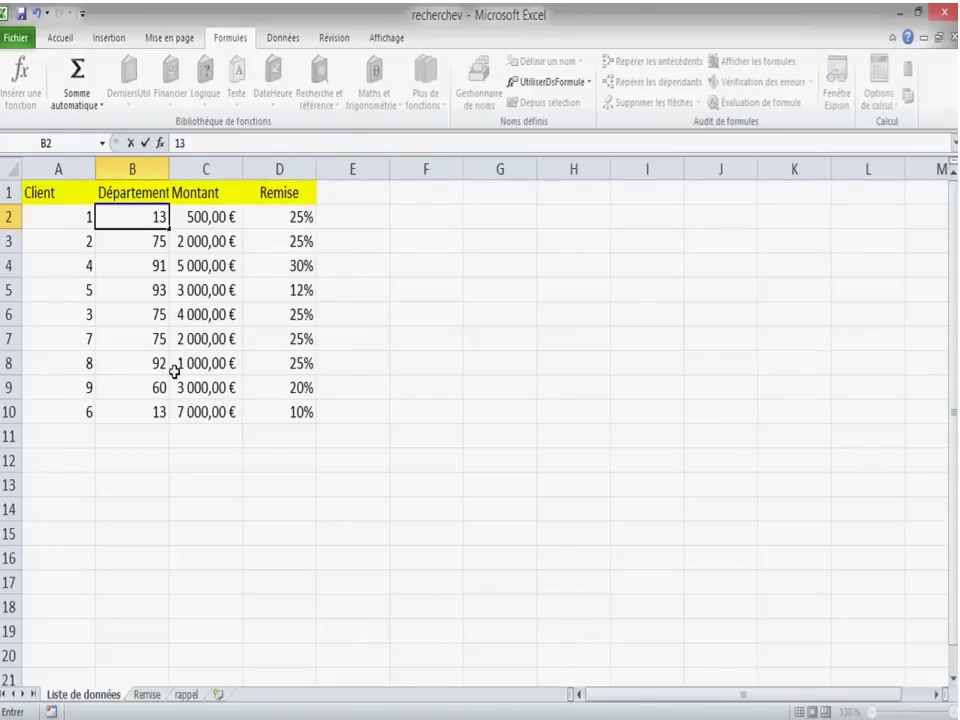
key("Return")
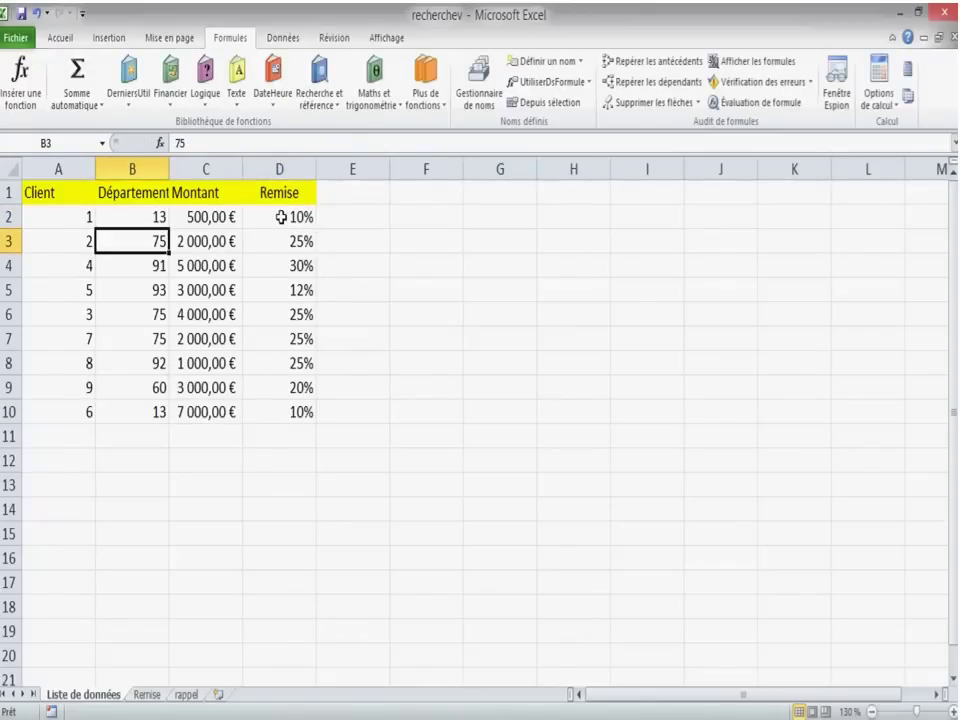
left_click(282, 216)
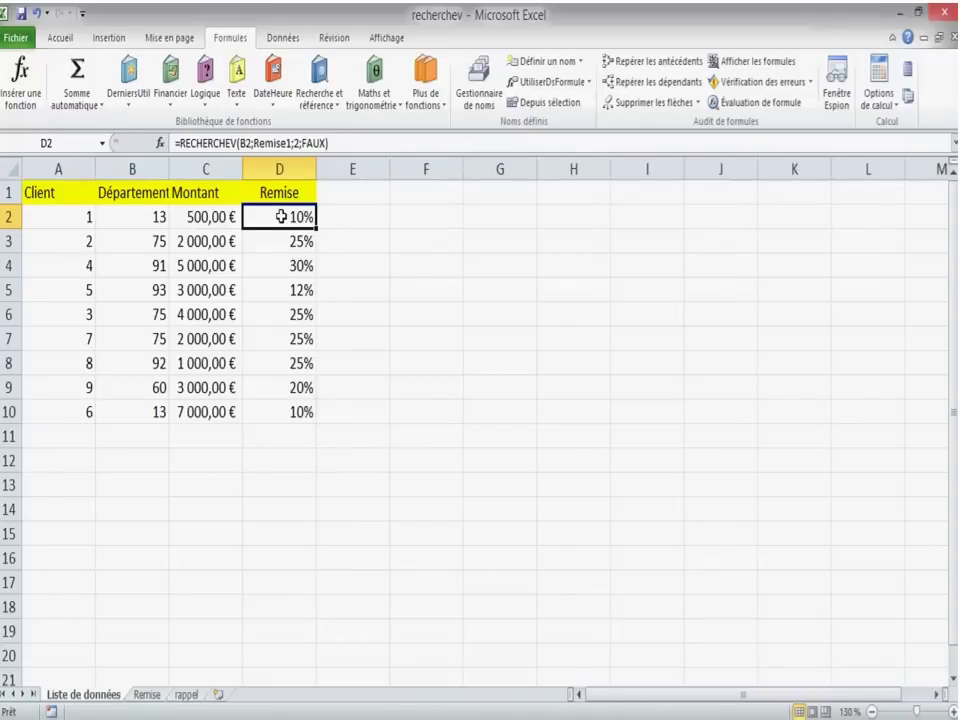
left_click(371, 289)
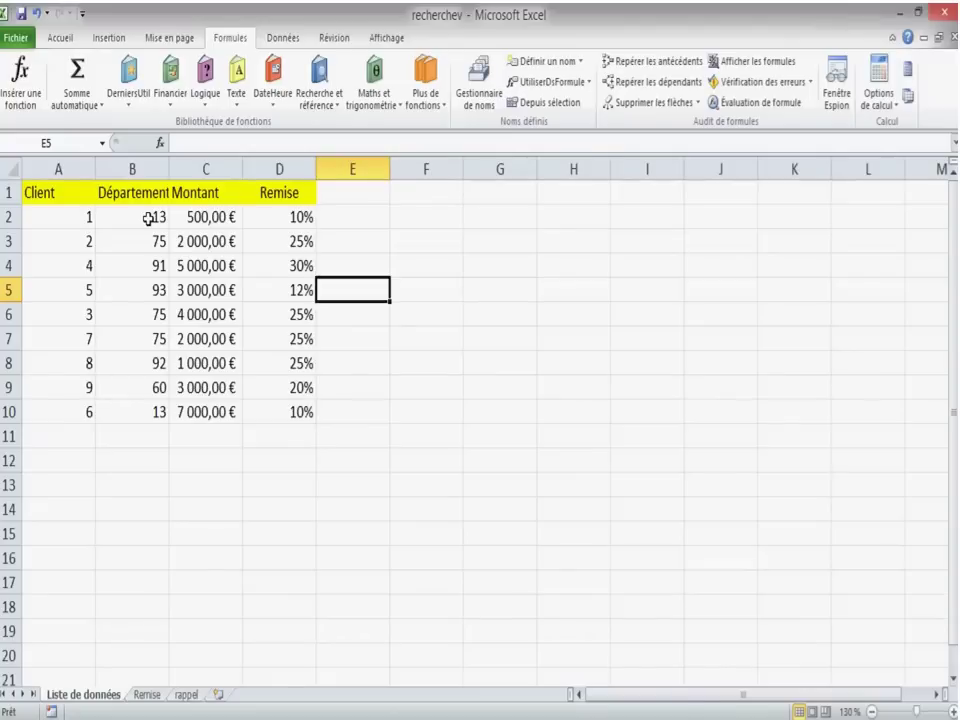
left_click(292, 219)
left_click(298, 240)
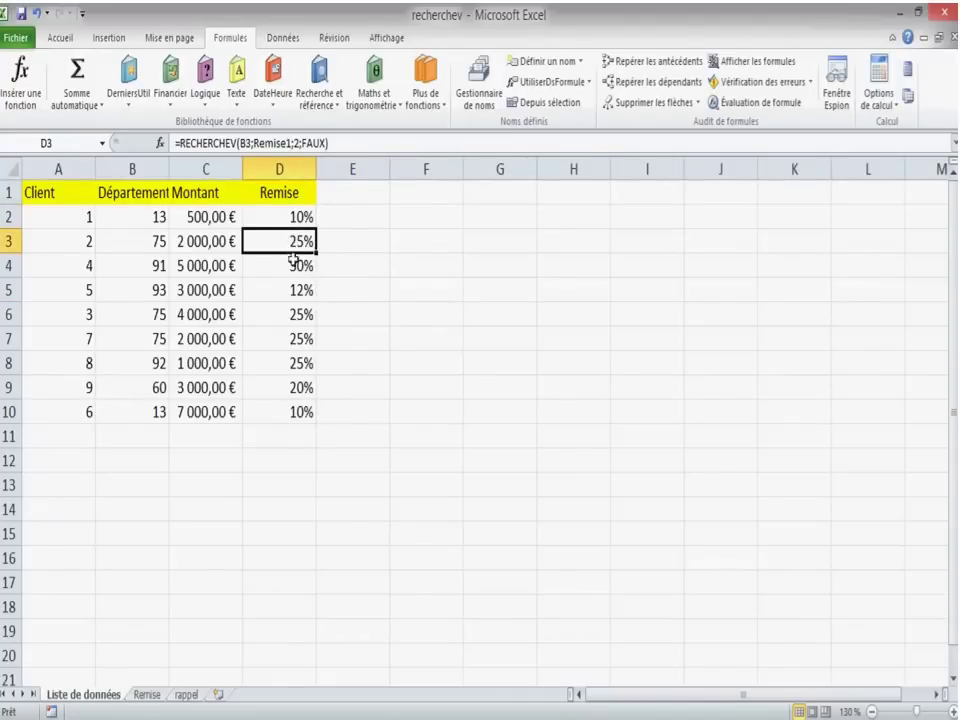
left_click(296, 265)
left_click(300, 289)
left_click_drag(81, 216, 84, 418)
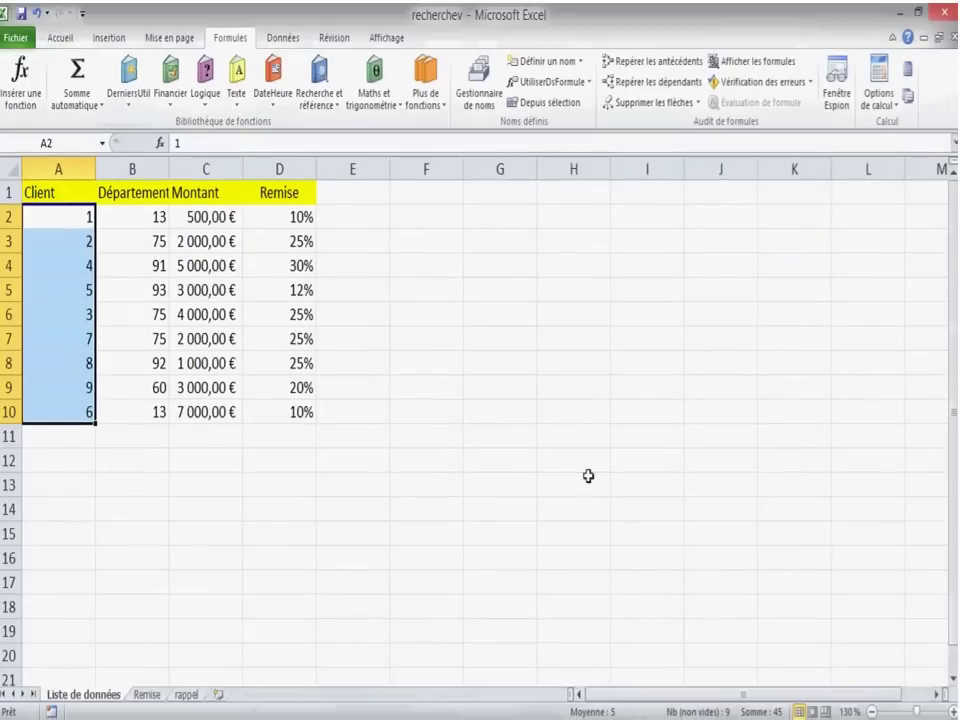
left_click(216, 262)
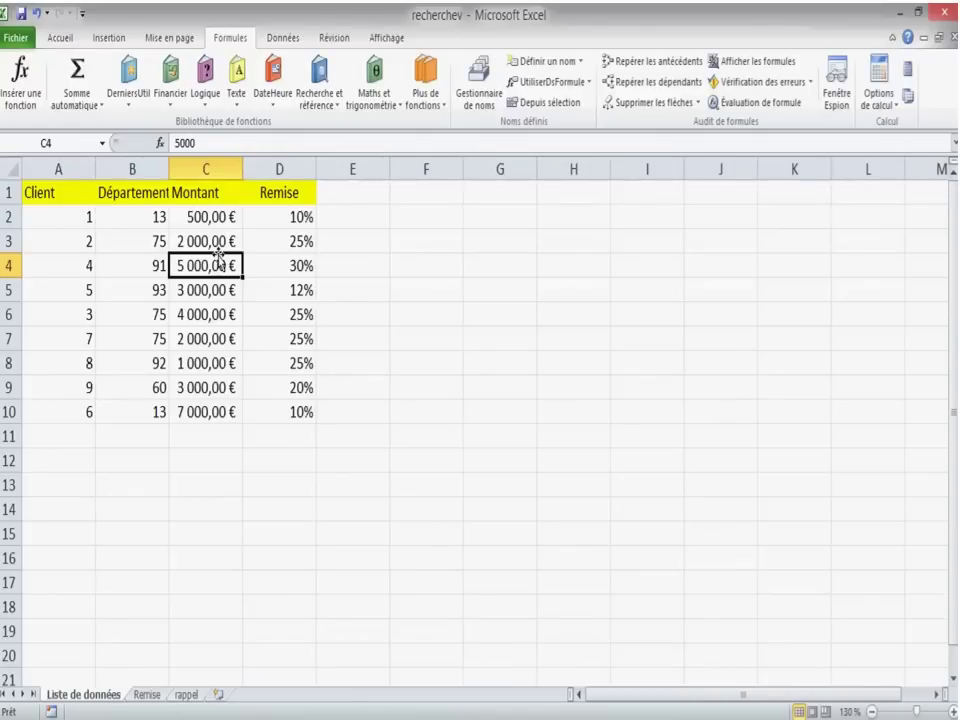
left_click(287, 215)
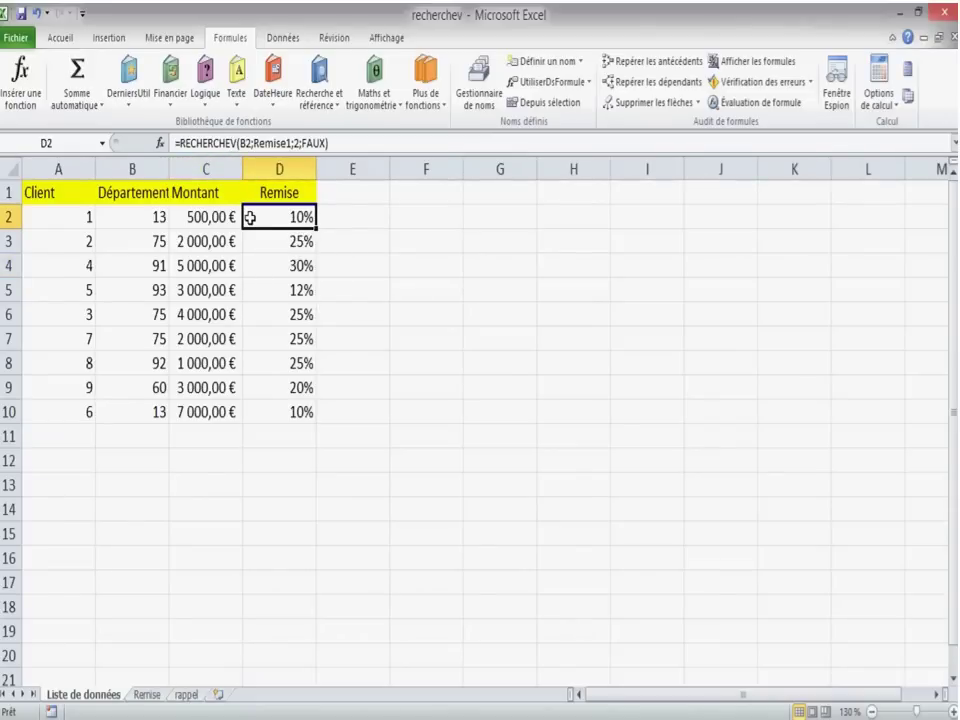
left_click(147, 219)
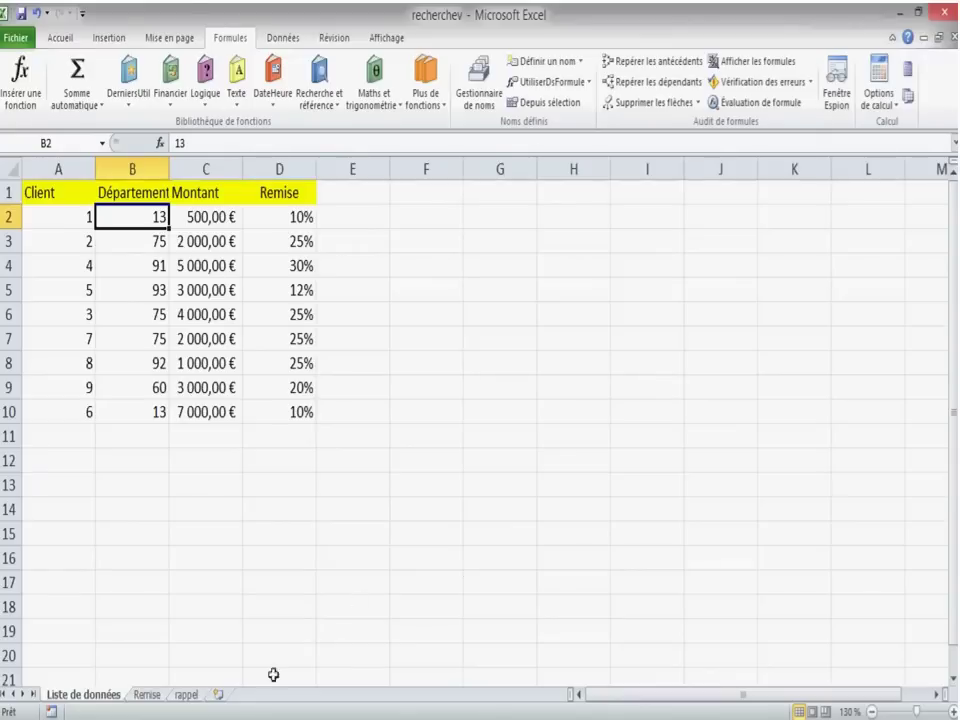
left_click(147, 694)
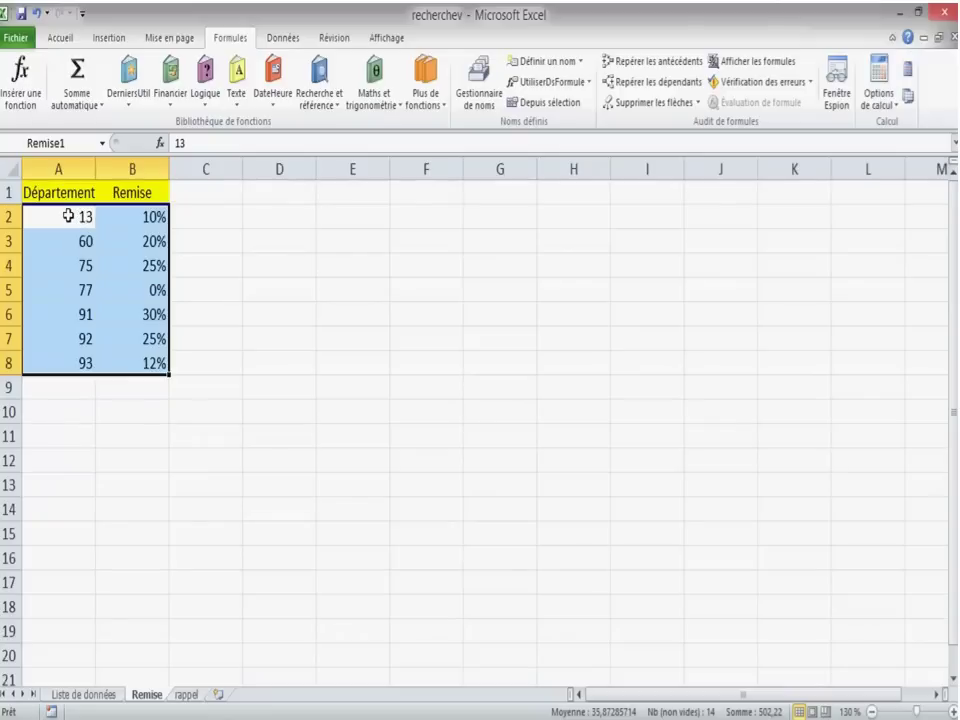
left_click(88, 694)
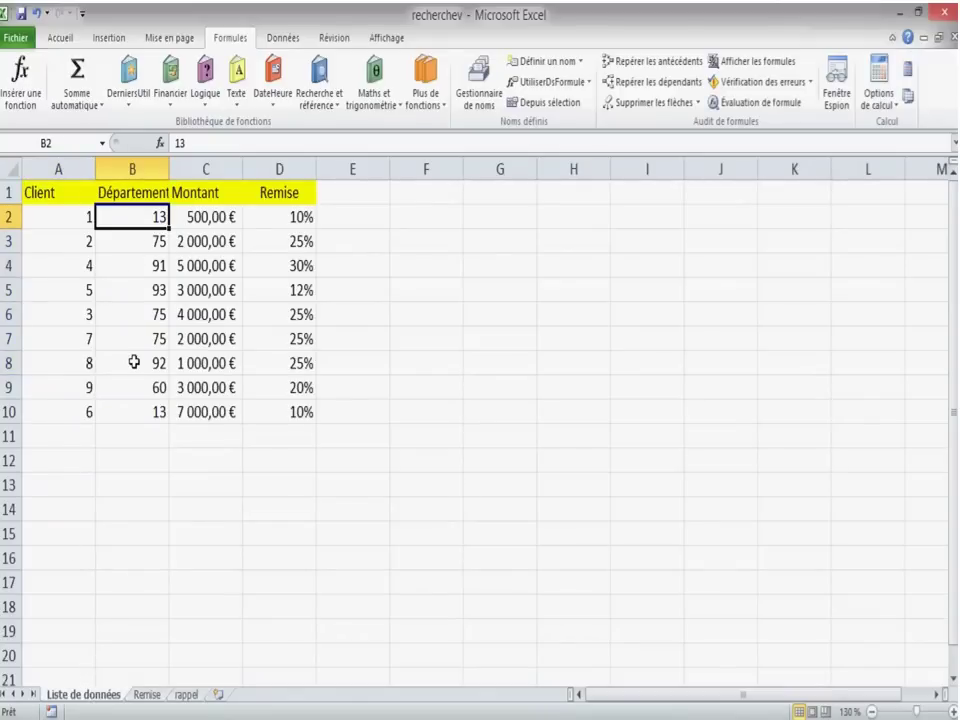
Change client 1's department in B2 to 66, making D2 return #N/A.
type("66")
key("Return")
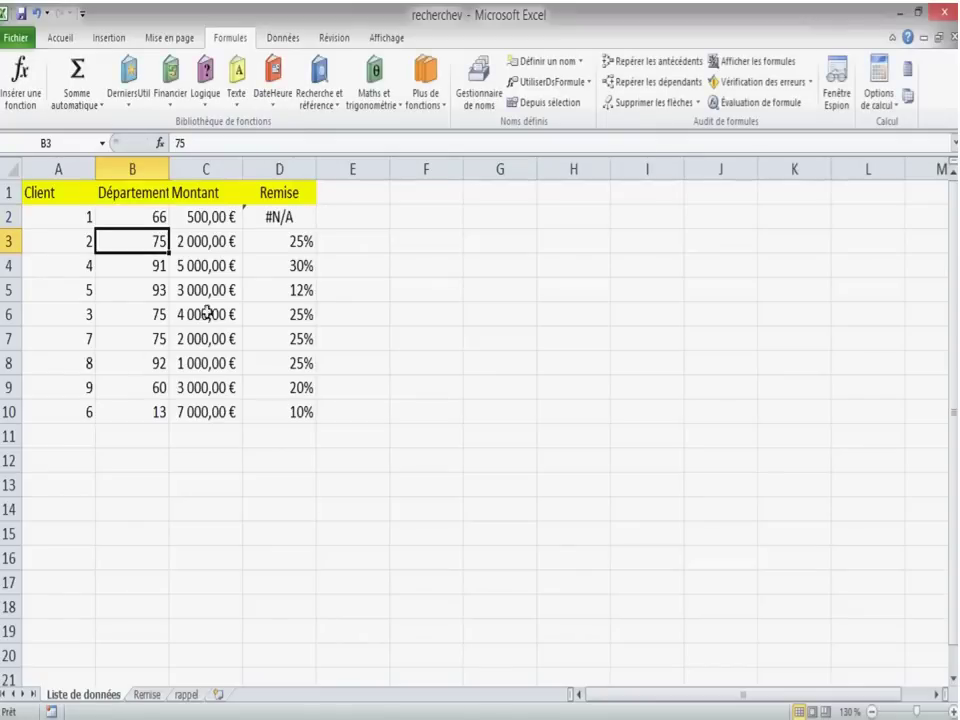
left_click(260, 216)
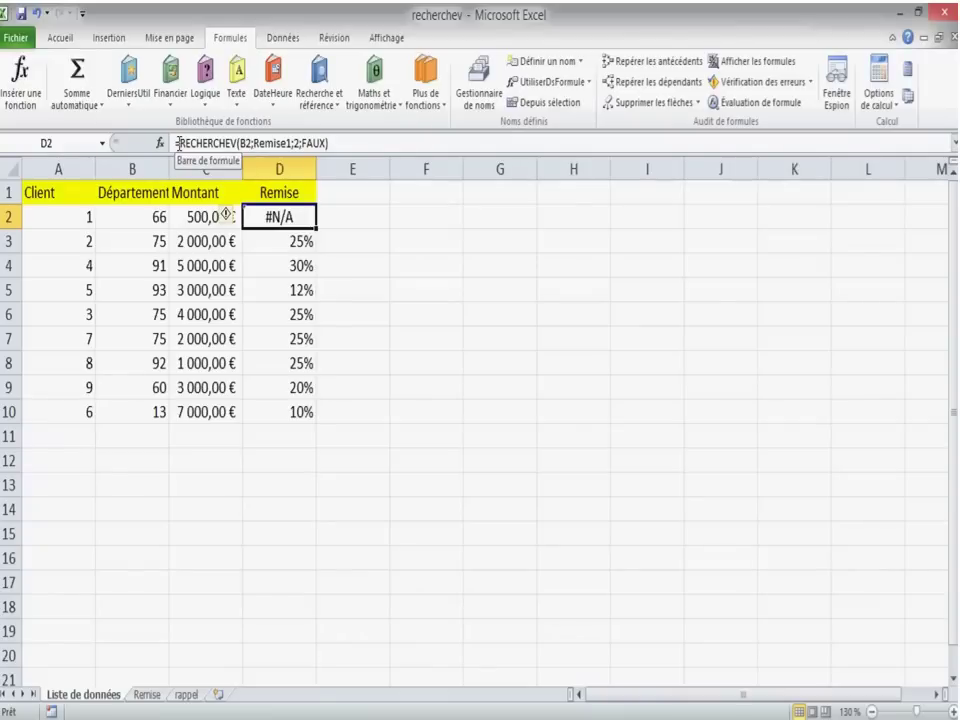
left_click(157, 217)
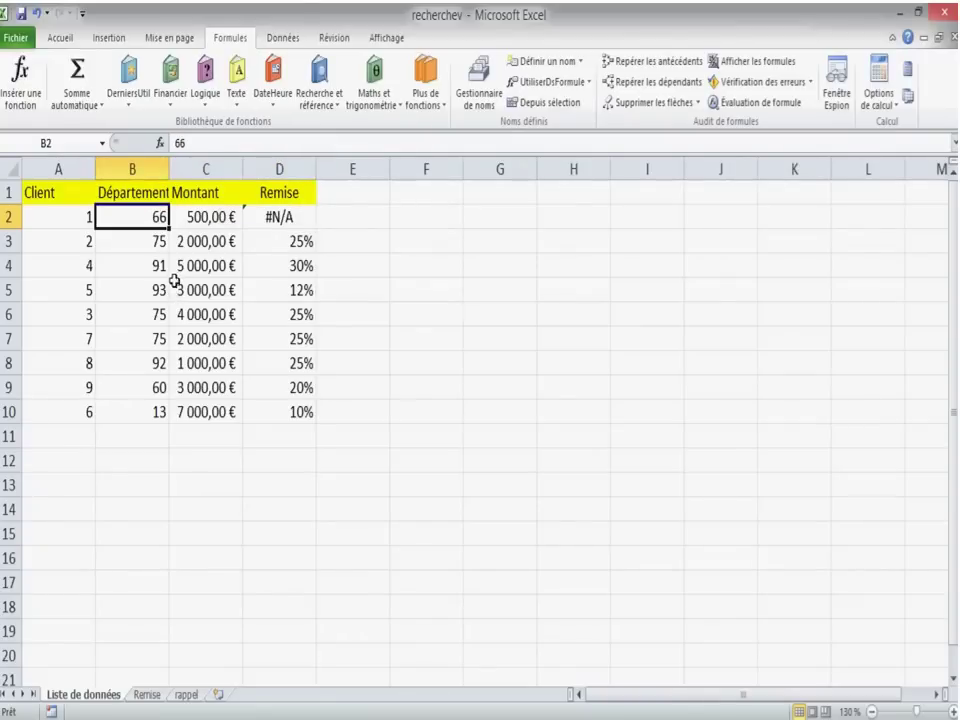
Select D2's RECHERCHEV formula text in the formula bar.
left_click(290, 219)
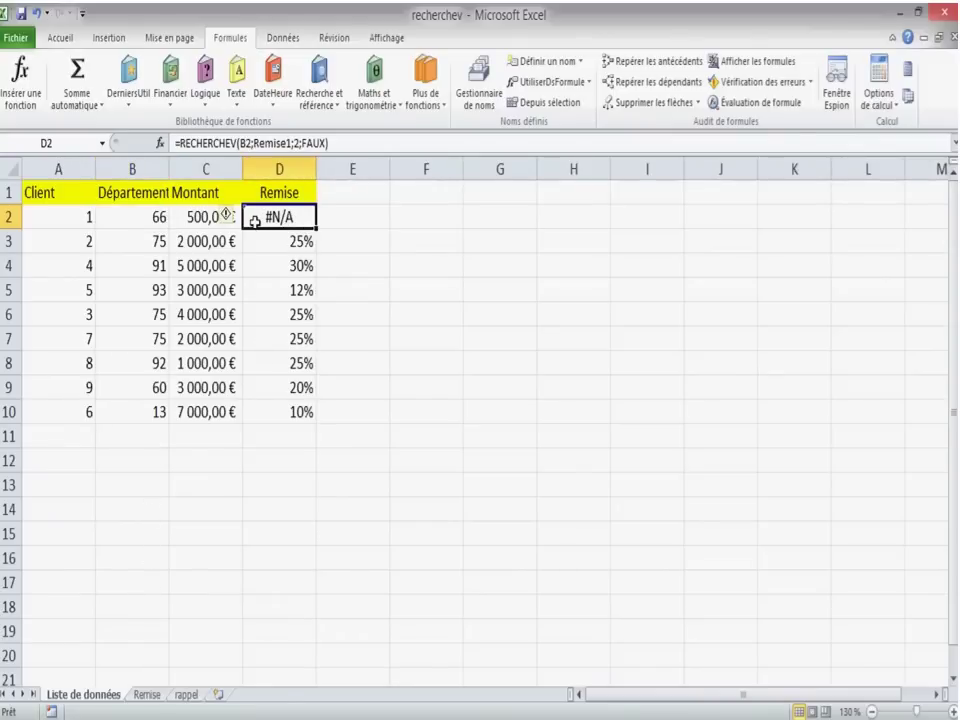
left_click(184, 147)
left_click_drag(177, 144, 332, 145)
key("ctrl+c")
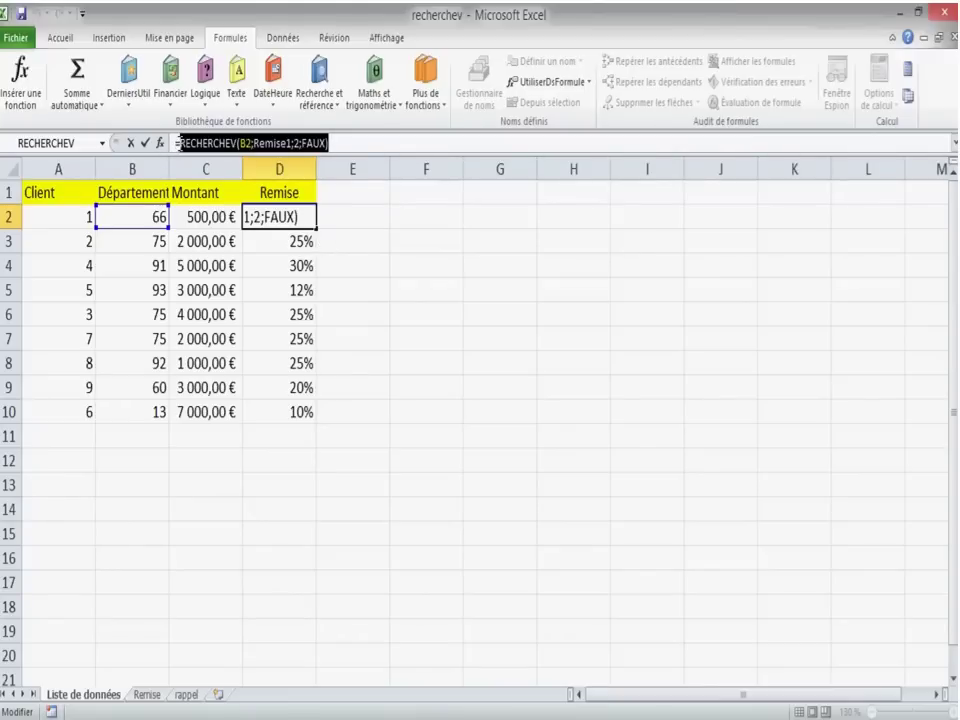
Rewrite D2 as =SI(ESTNA(RECHERCHEV(B2;Remise1;2;FAUX));"";RECHERCHEV(B2;Remise1;2;FAUX)).
left_click(263, 218)
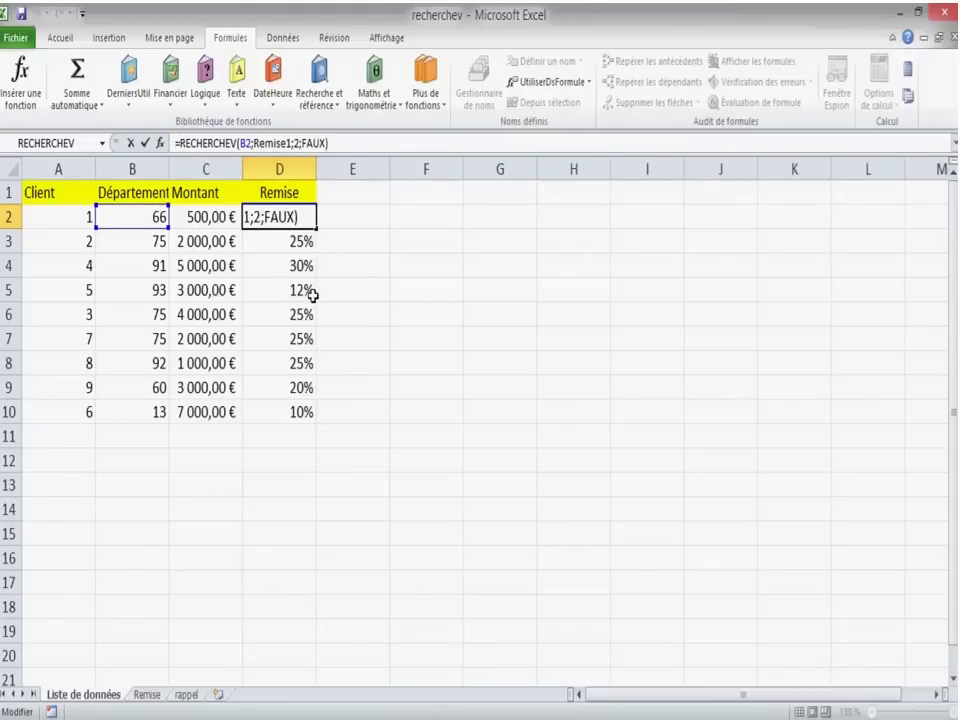
type("SI(")
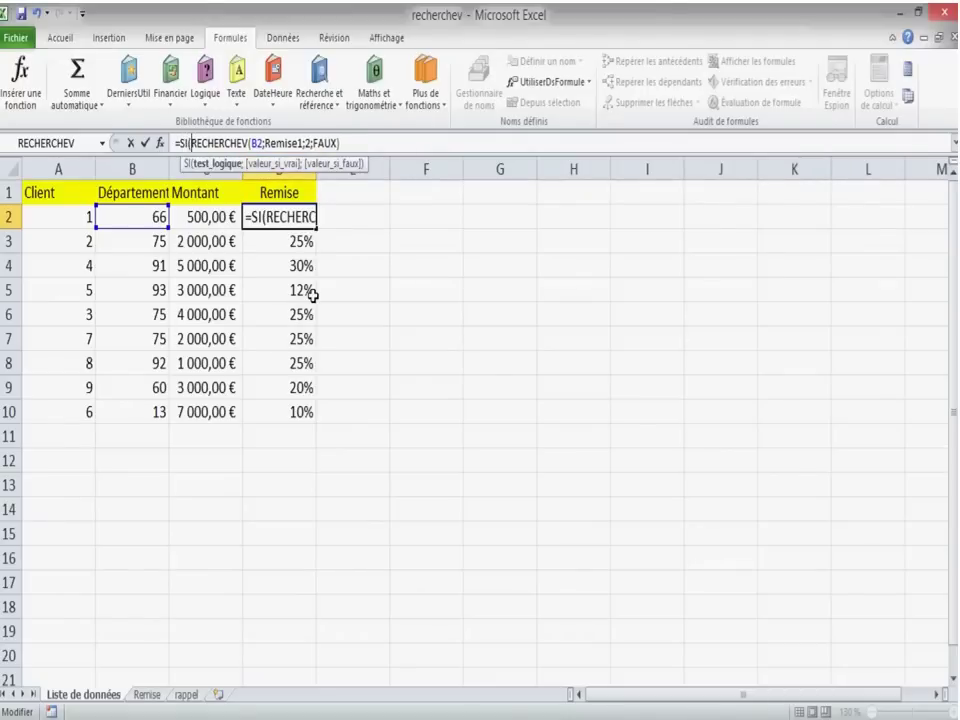
type("ES")
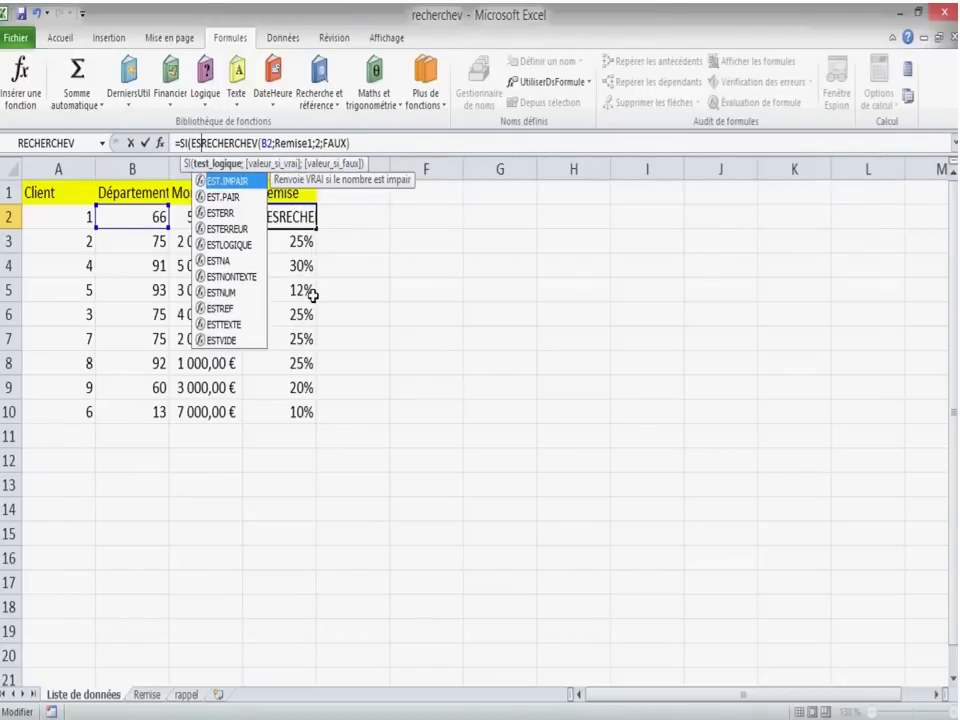
type("TNA")
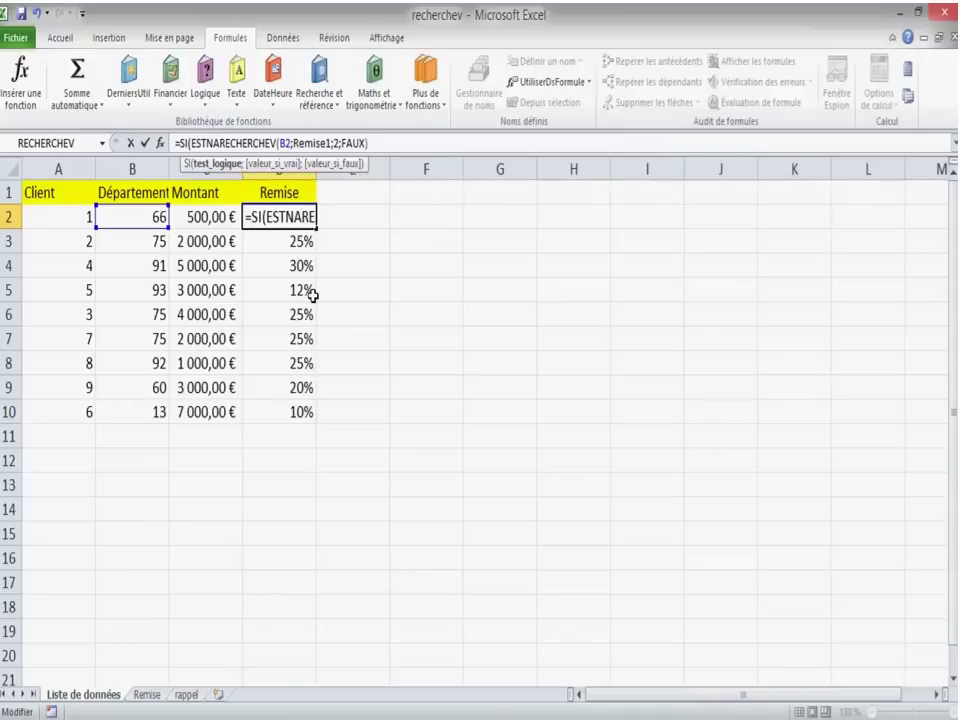
type("(")
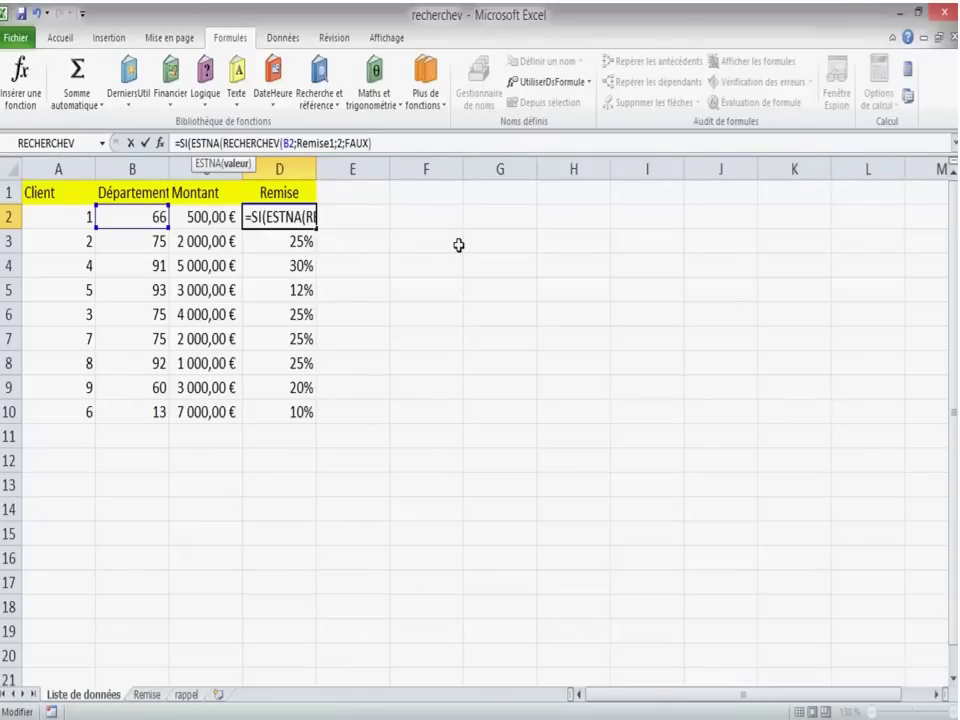
type(")")
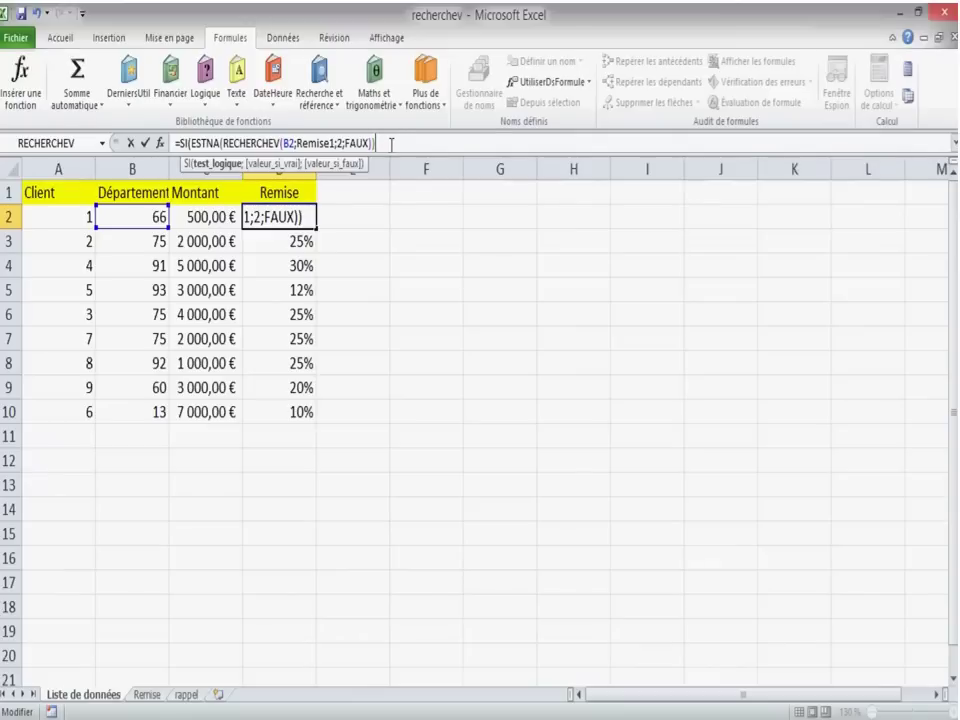
left_click_drag(386, 145, 178, 144)
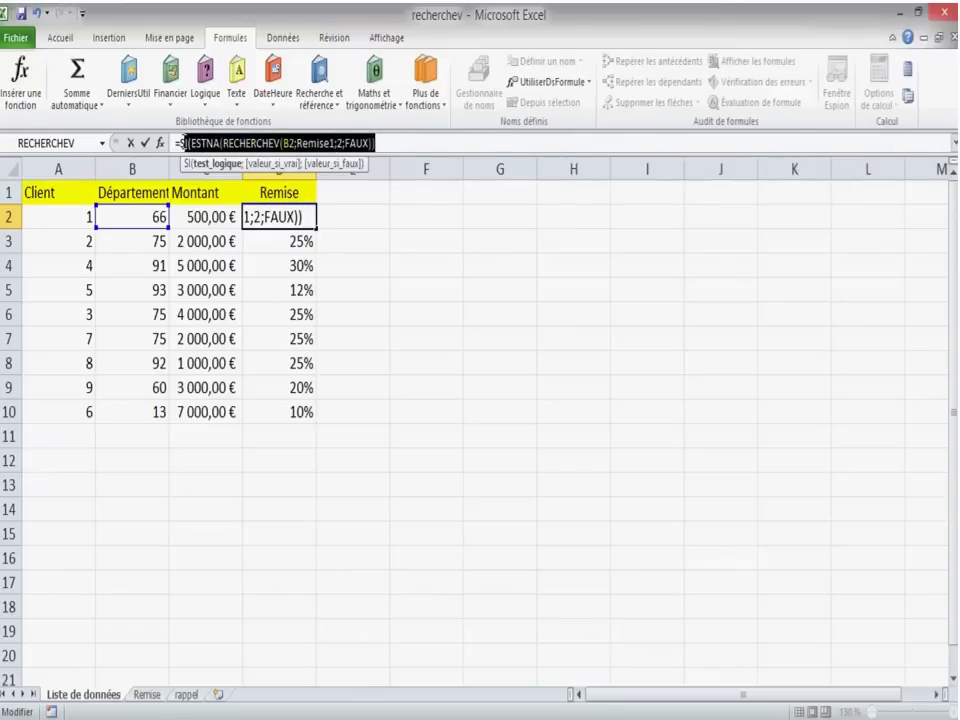
key("End")
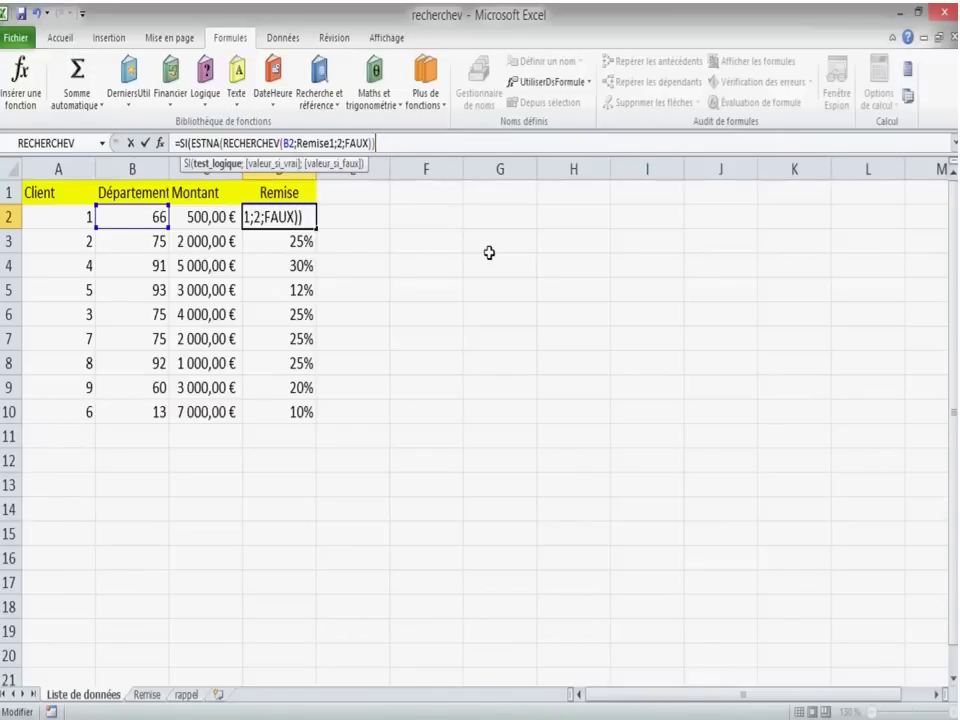
type(";")
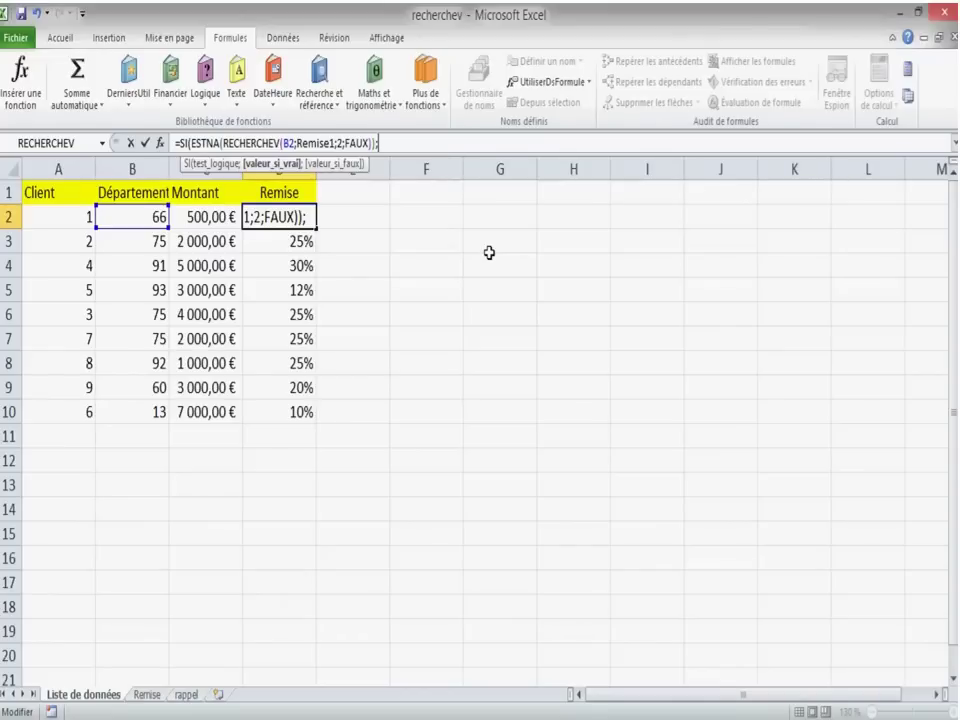
type("\"")
type("\"")
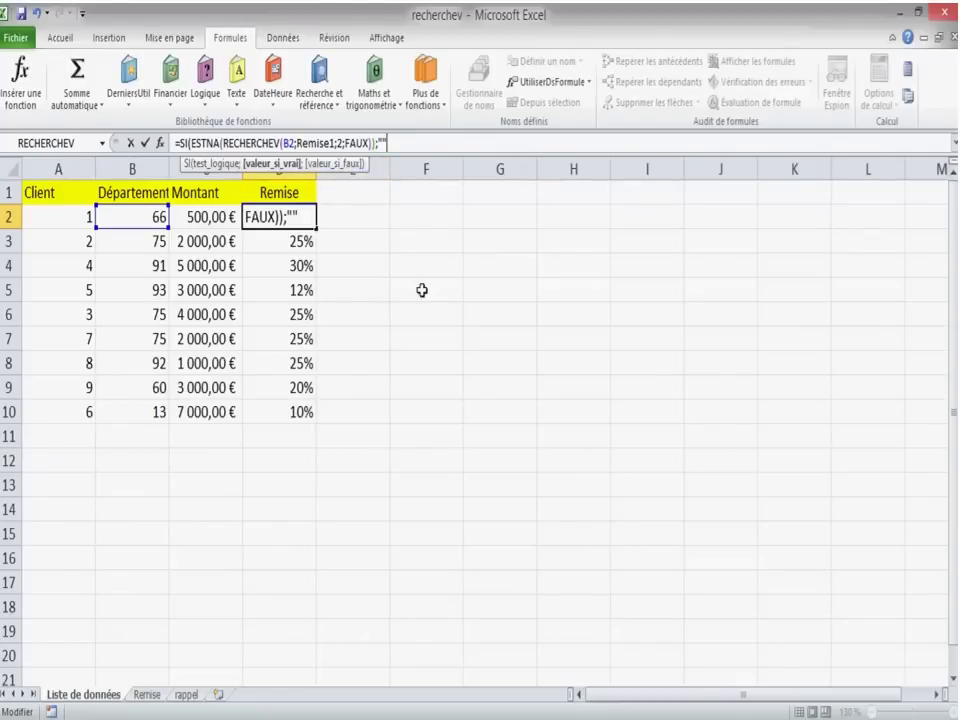
type(";")
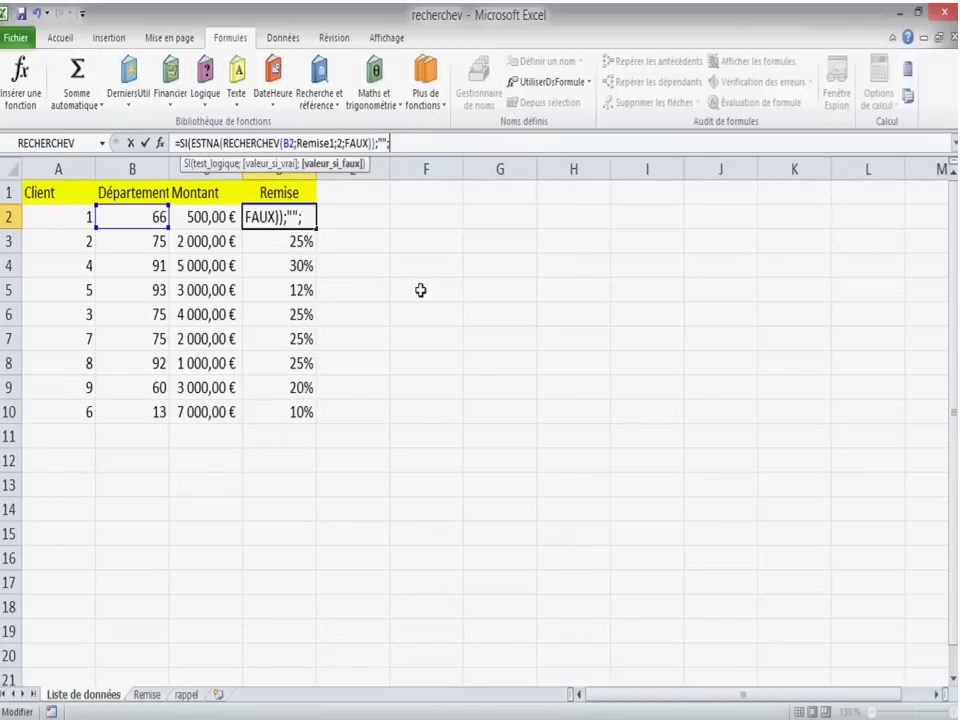
key("ctrl+v")
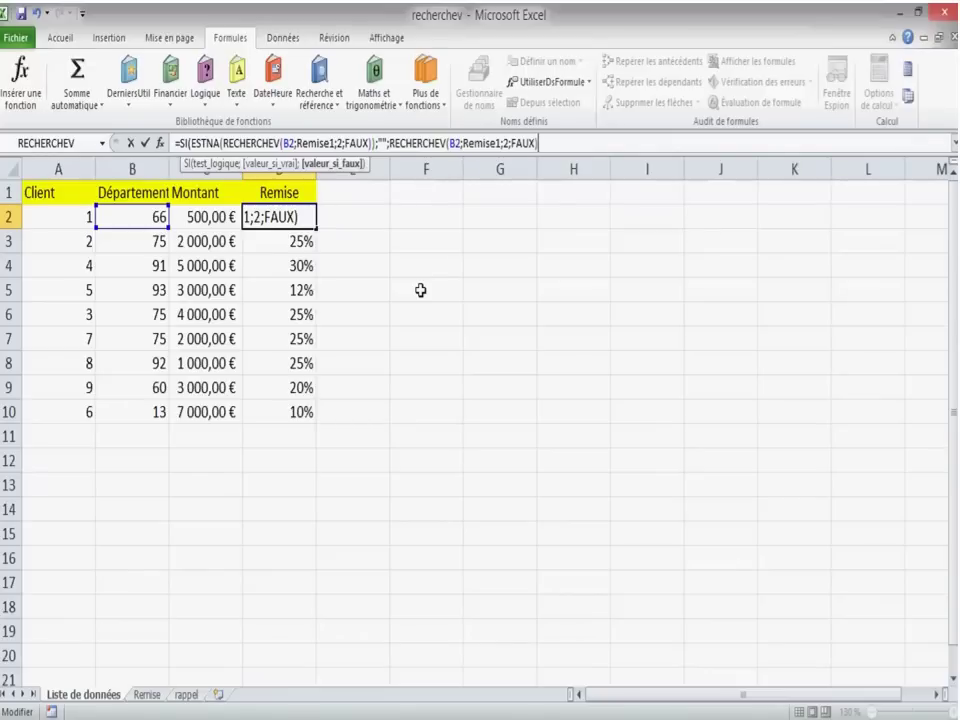
type(")")
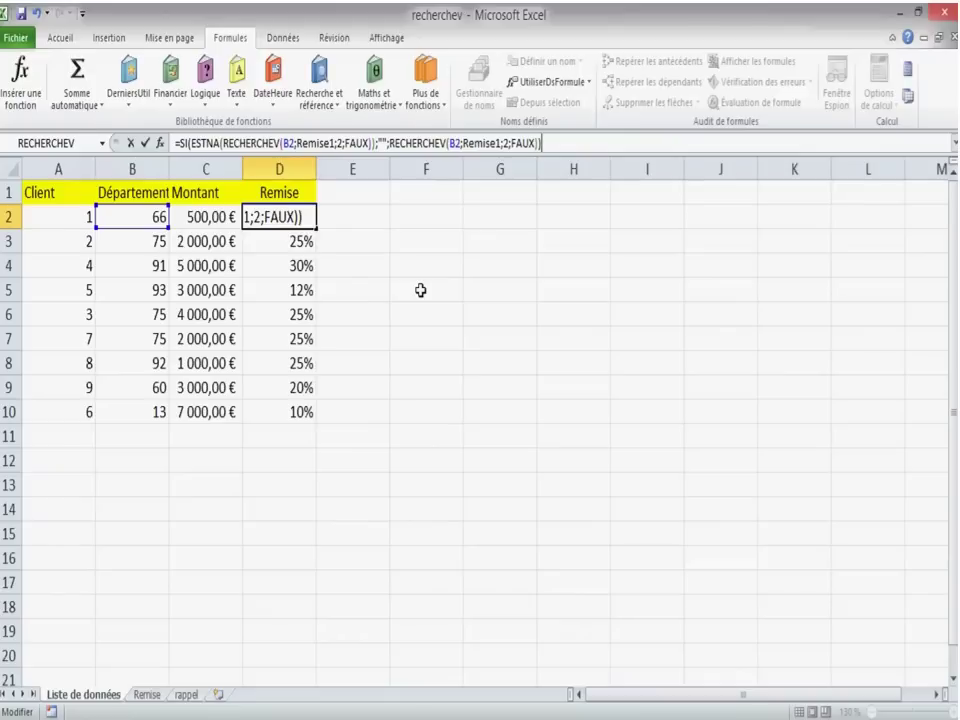
key("Return")
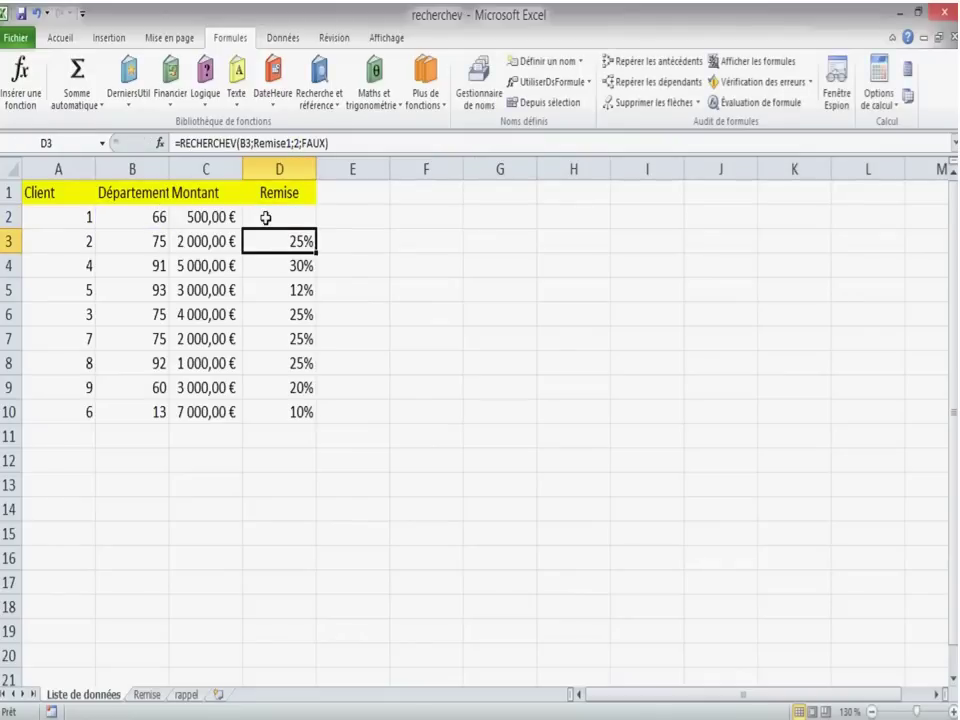
Confirm department 66 is absent from the Remise table, then edit D2 between its empty quotes.
left_click(266, 217)
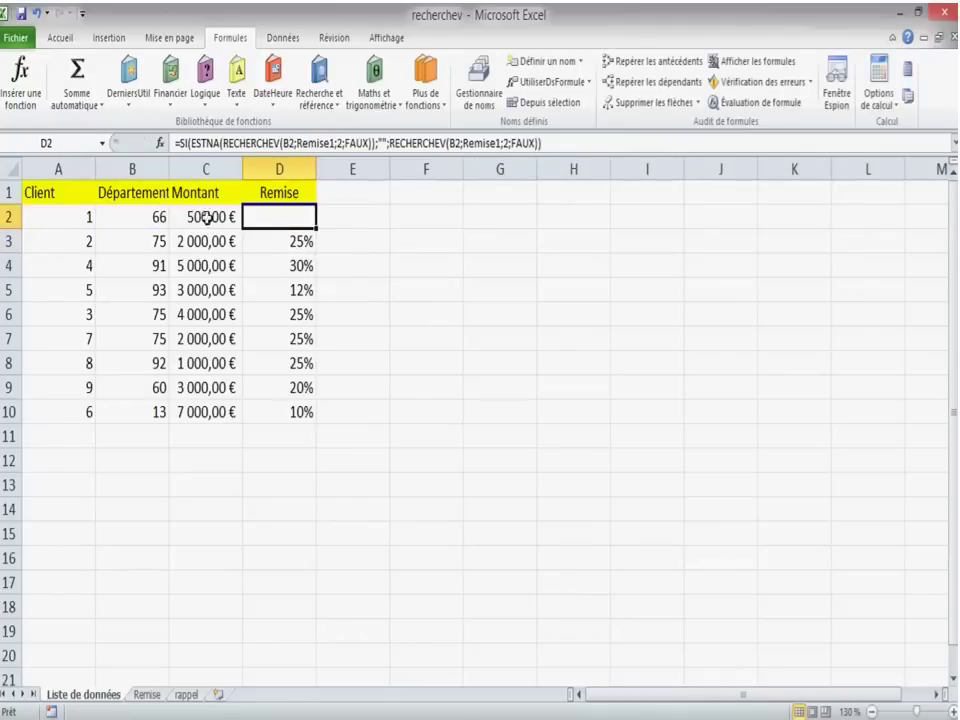
left_click(147, 218)
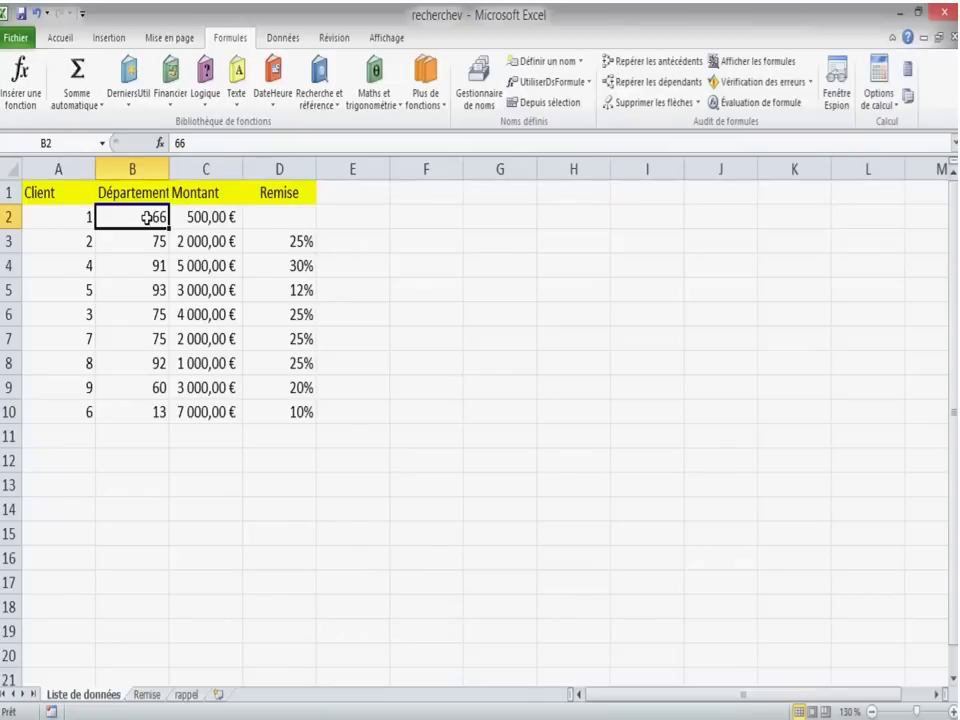
left_click(146, 694)
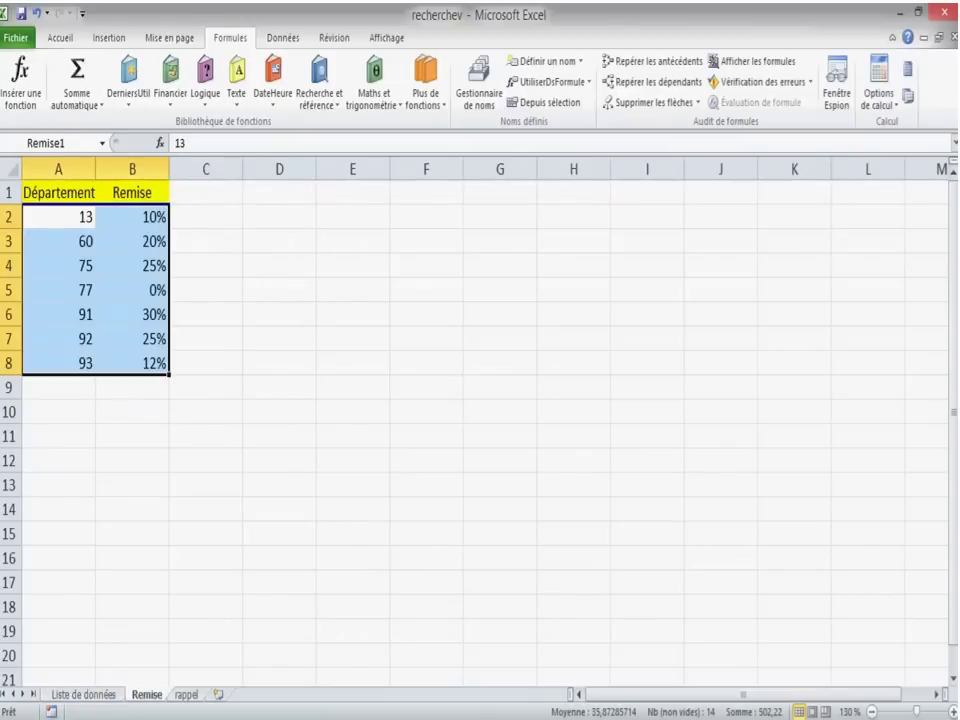
left_click(88, 694)
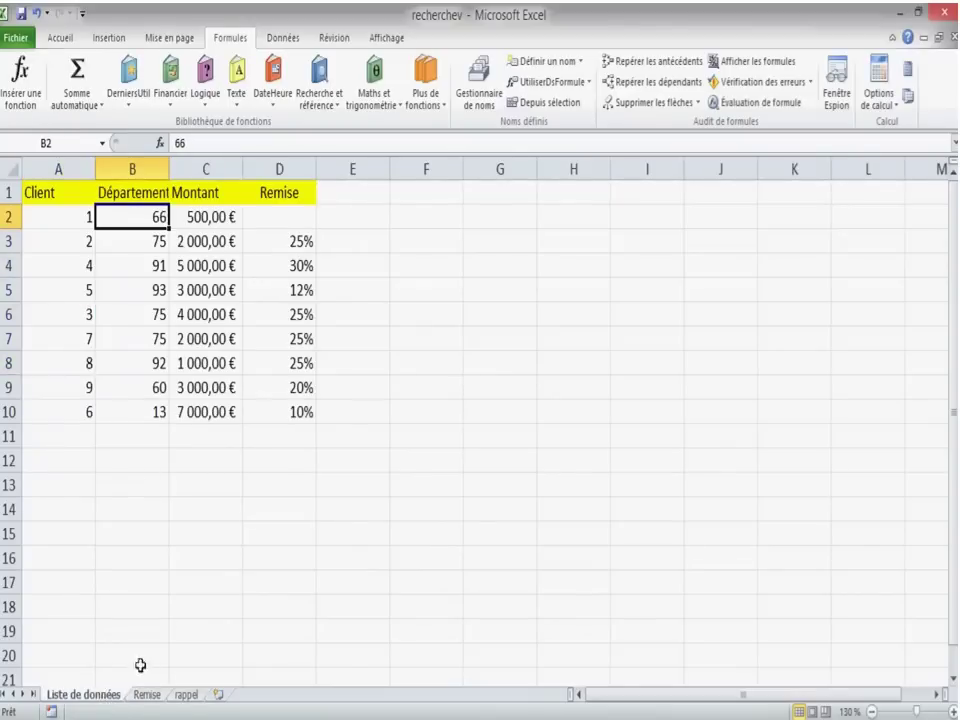
left_click(278, 222)
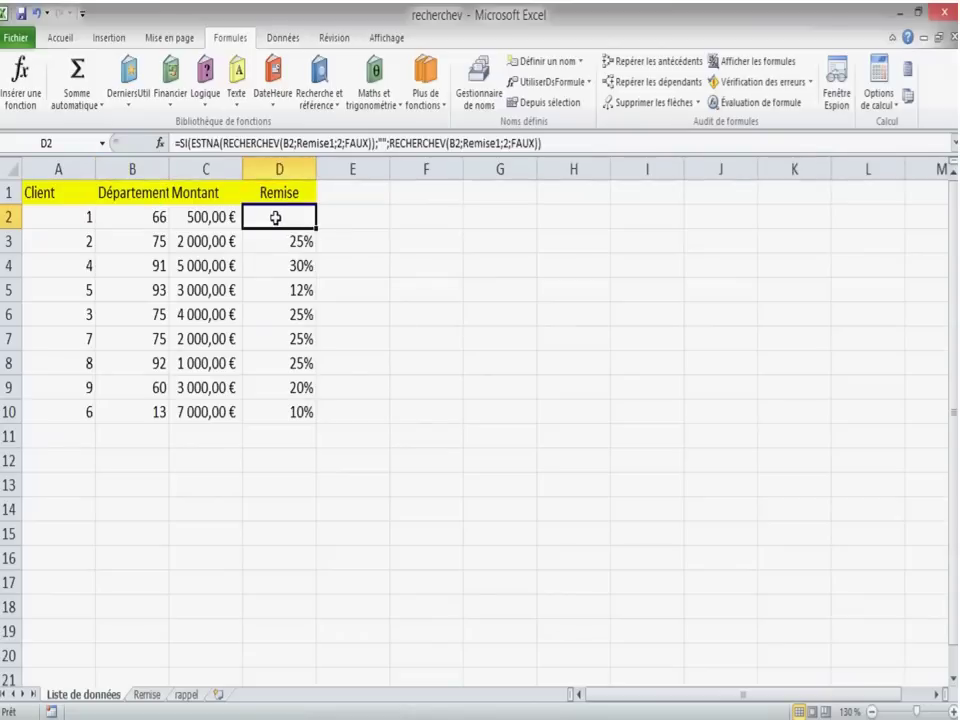
left_click(382, 143)
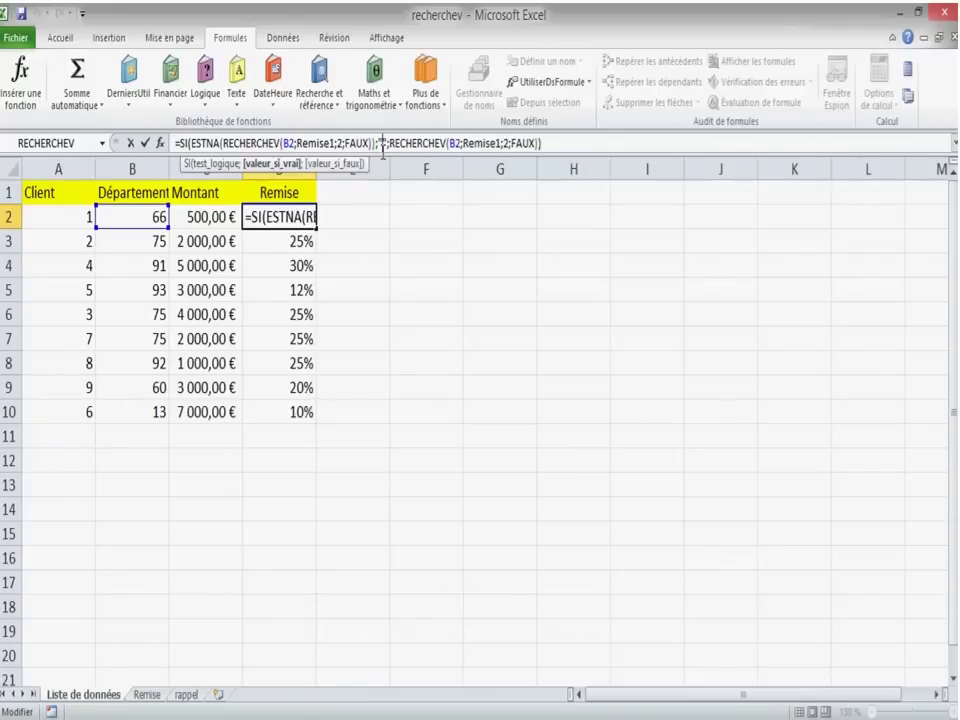
Finish D2's formula with the value_if_true message "Ce département ne fait pas partie de la liste" and commit it.
type("\"\"C")
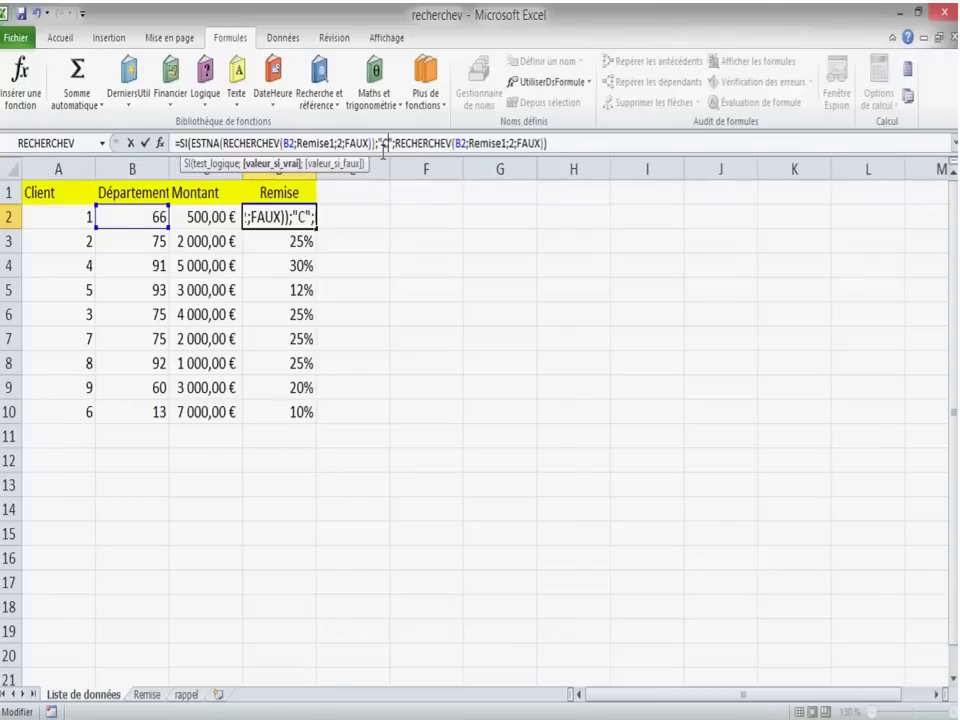
type("e département ")
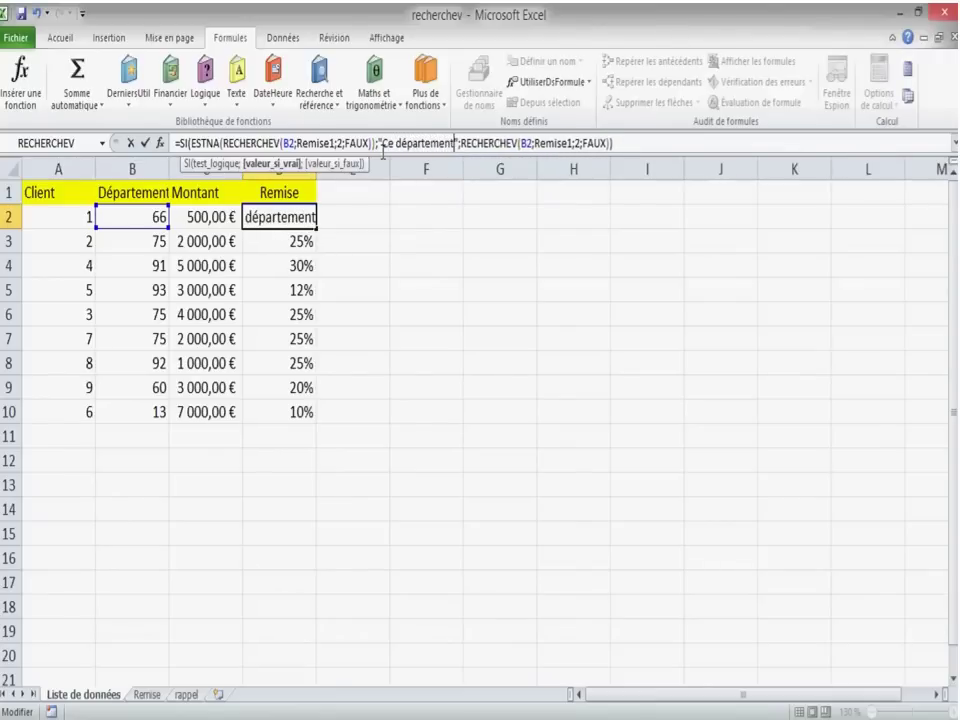
type("ne fait pa")
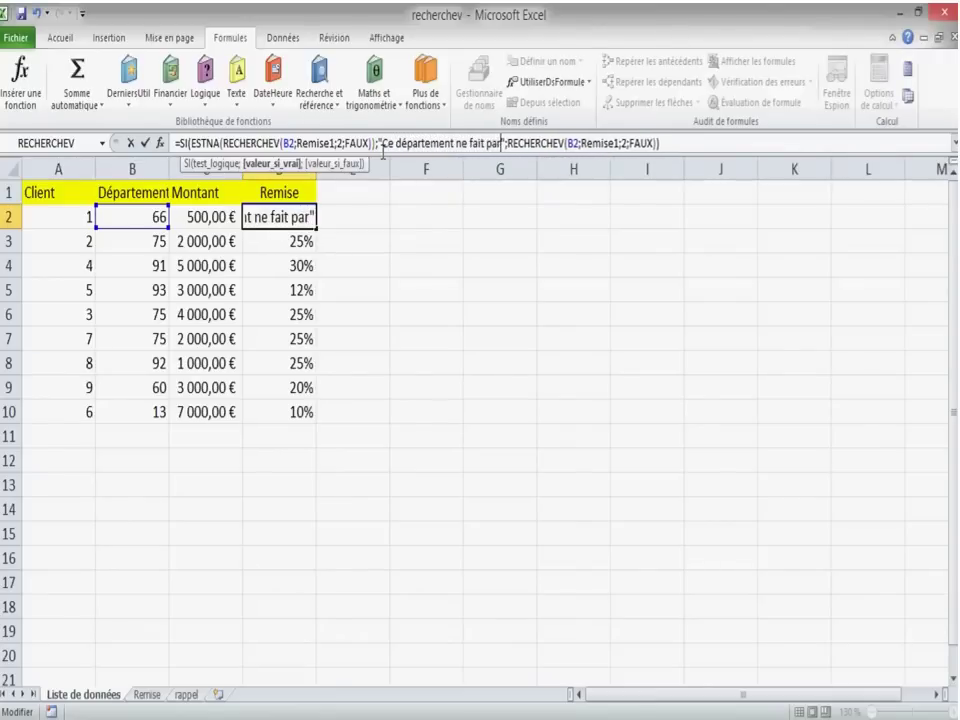
type("s partie")
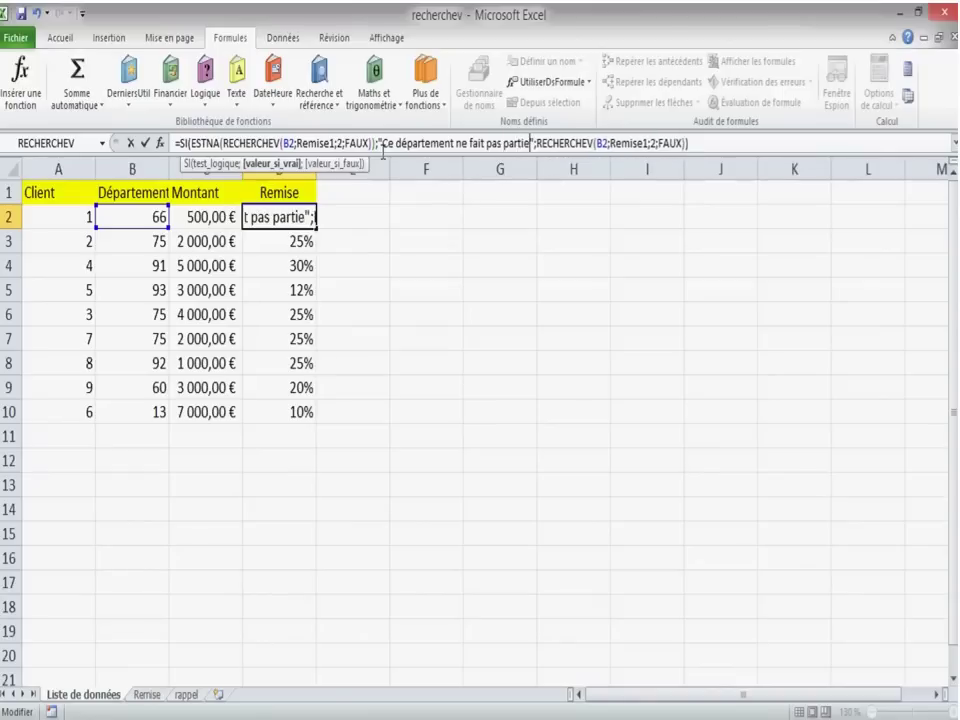
type(" de la list")
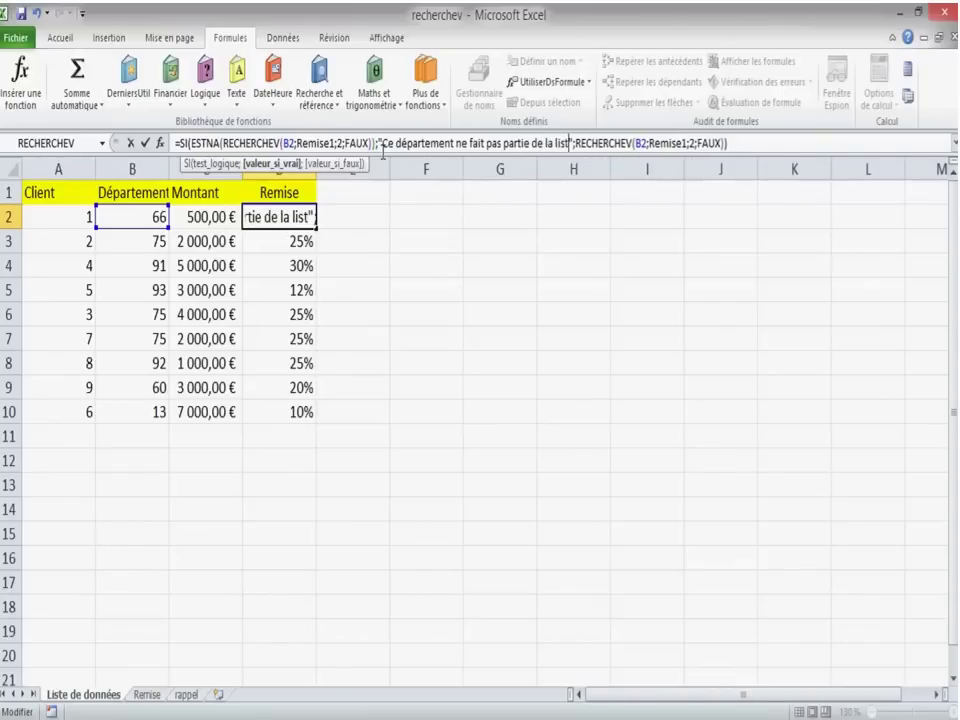
type("e")
key("Return")
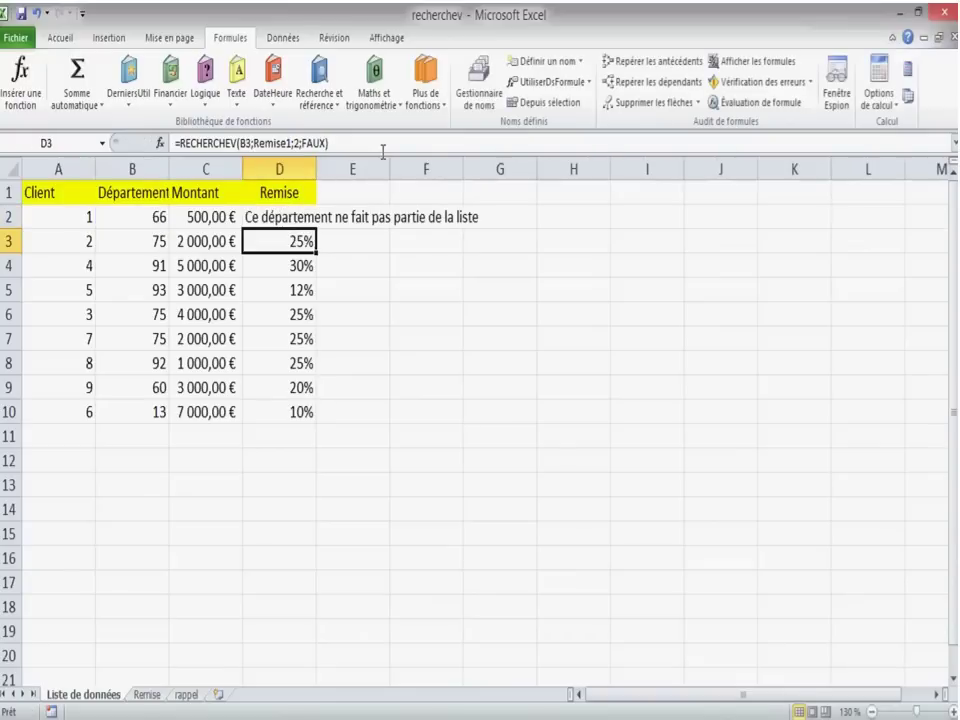
key("Up")
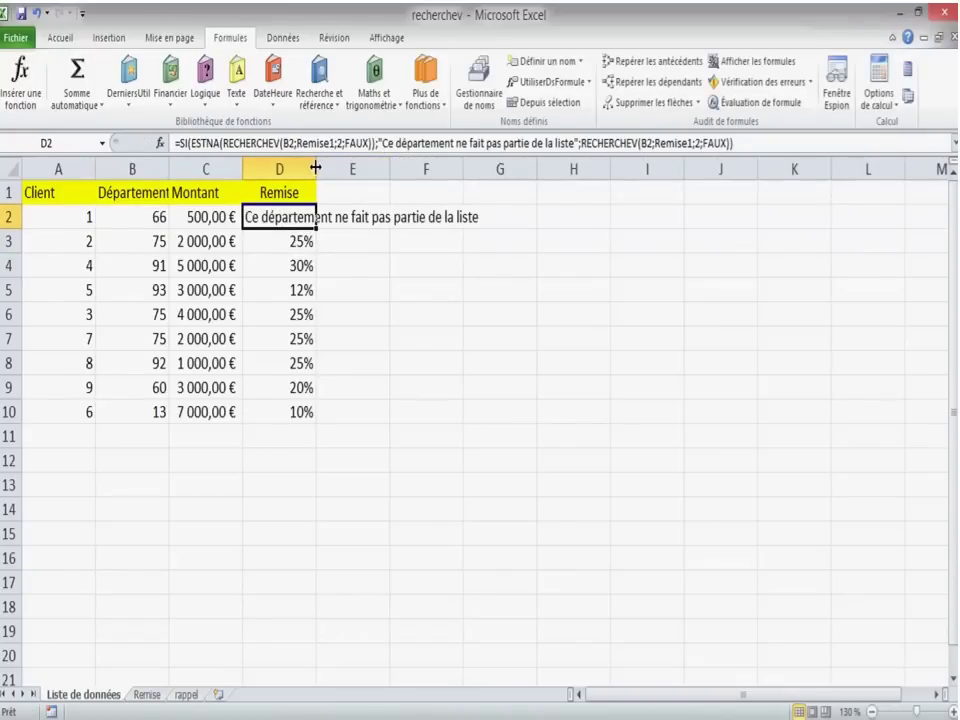
Widen column D to fit the message, then test département 13 in B2, giving 10% in D2.
left_click_drag(316, 168, 481, 163)
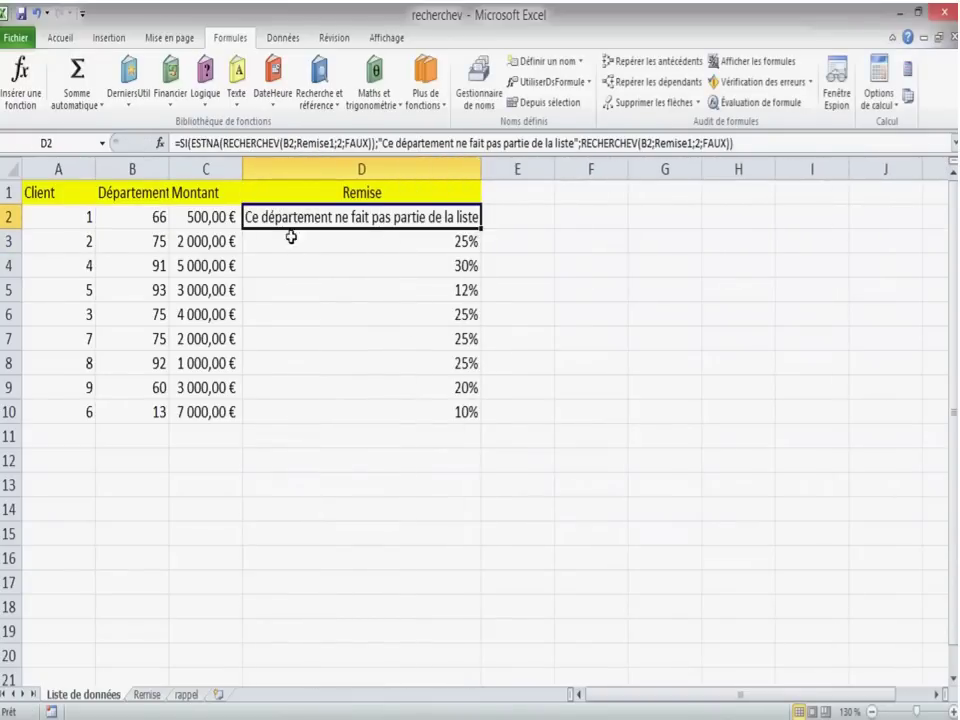
left_click(155, 218)
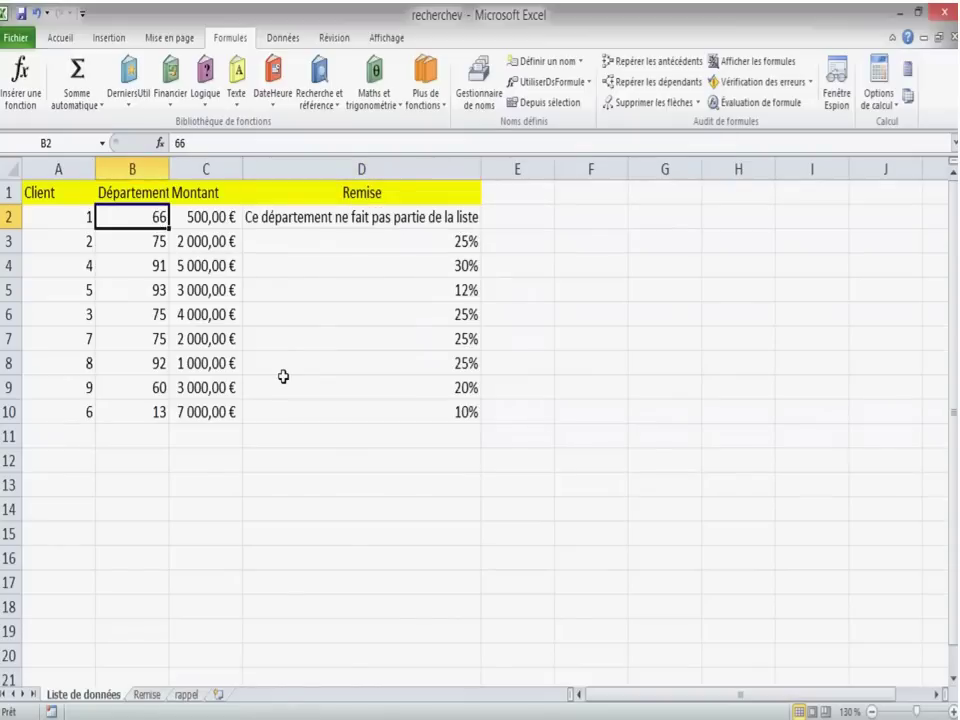
type("13")
key("Return")
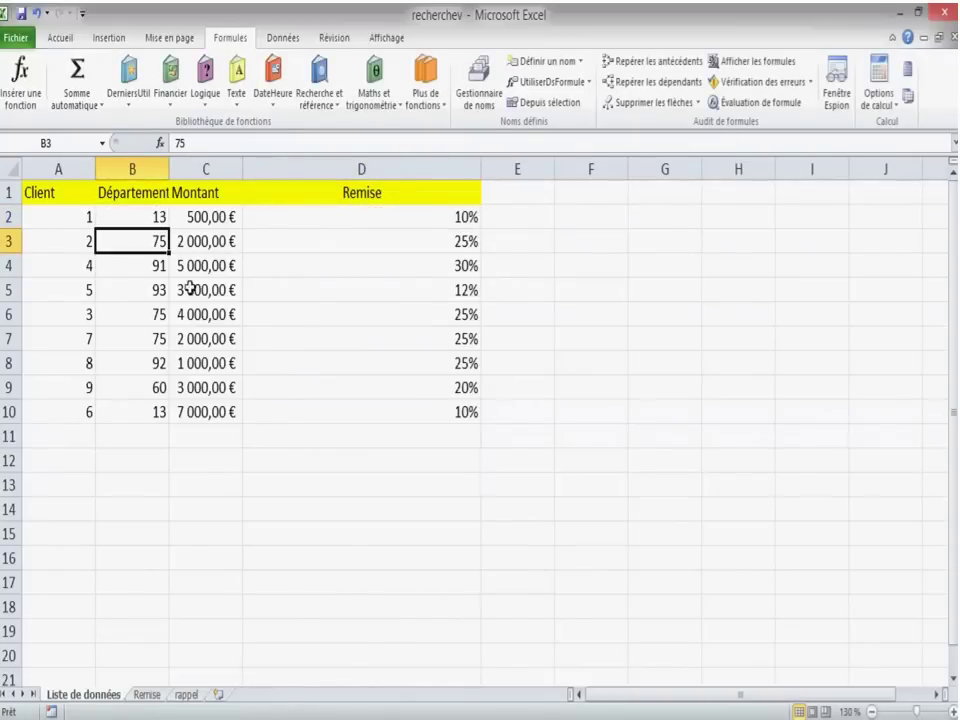
left_click(433, 218)
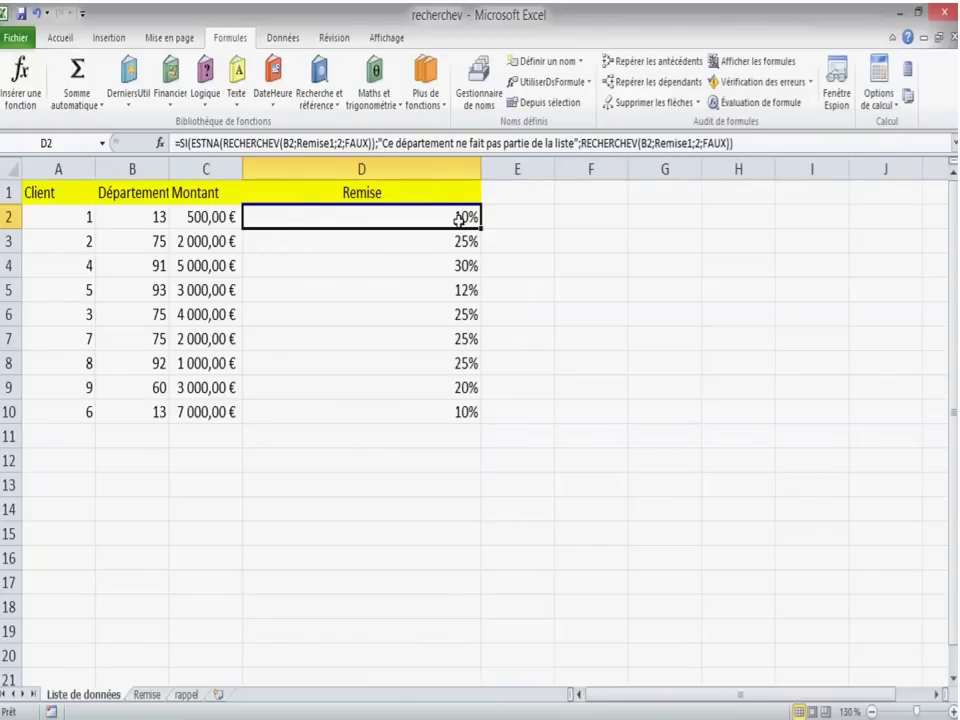
Restore département 66 in B2 and put D2's formula into editing in the formula bar.
left_click(162, 218)
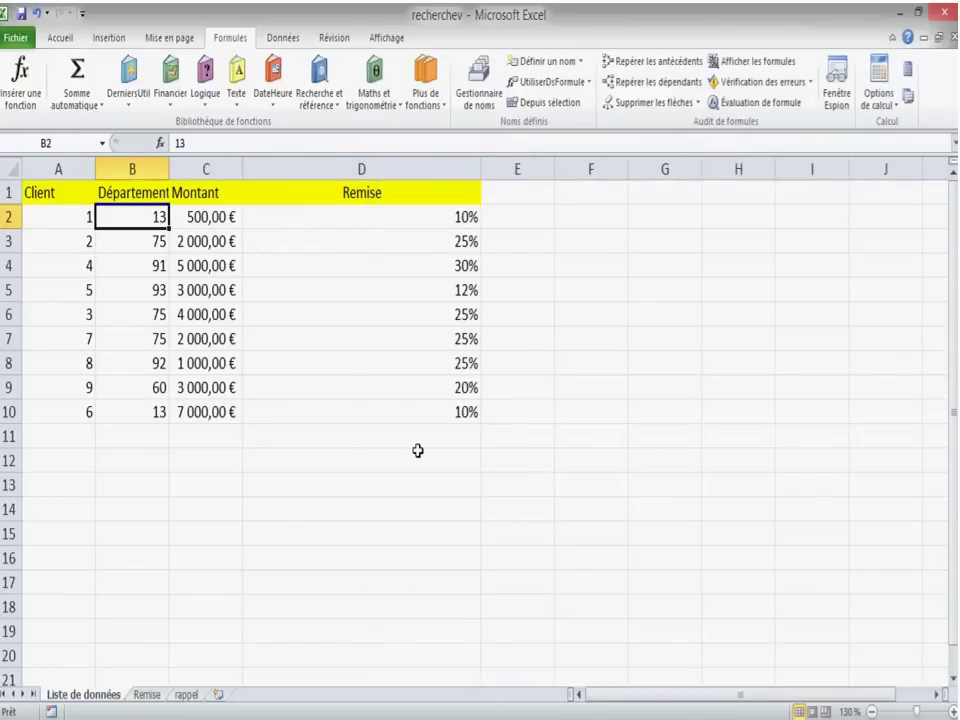
type("66")
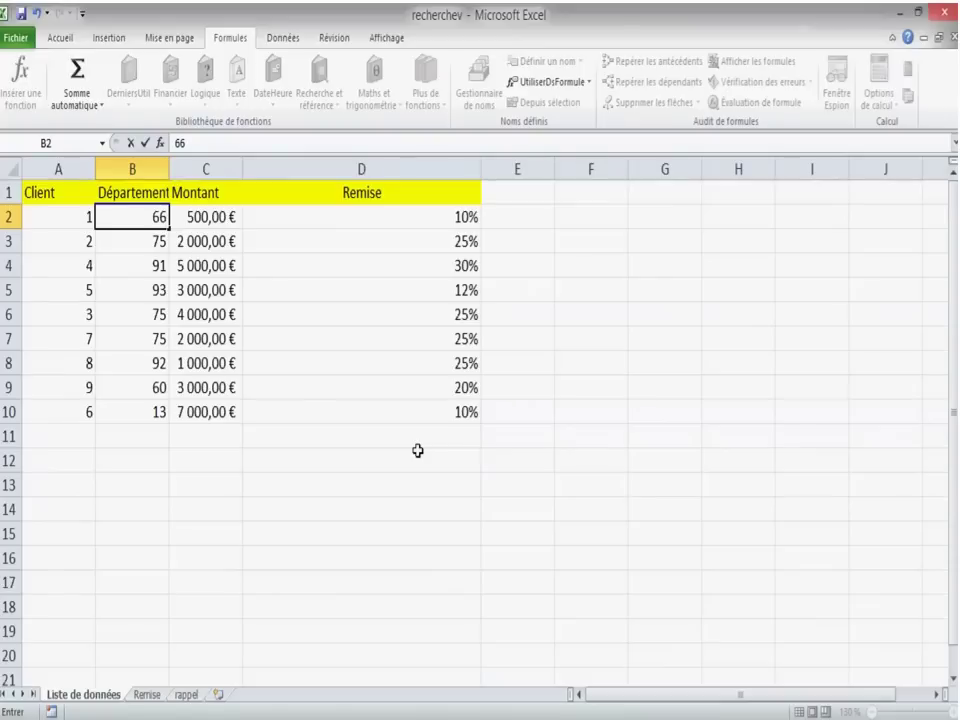
key("Return")
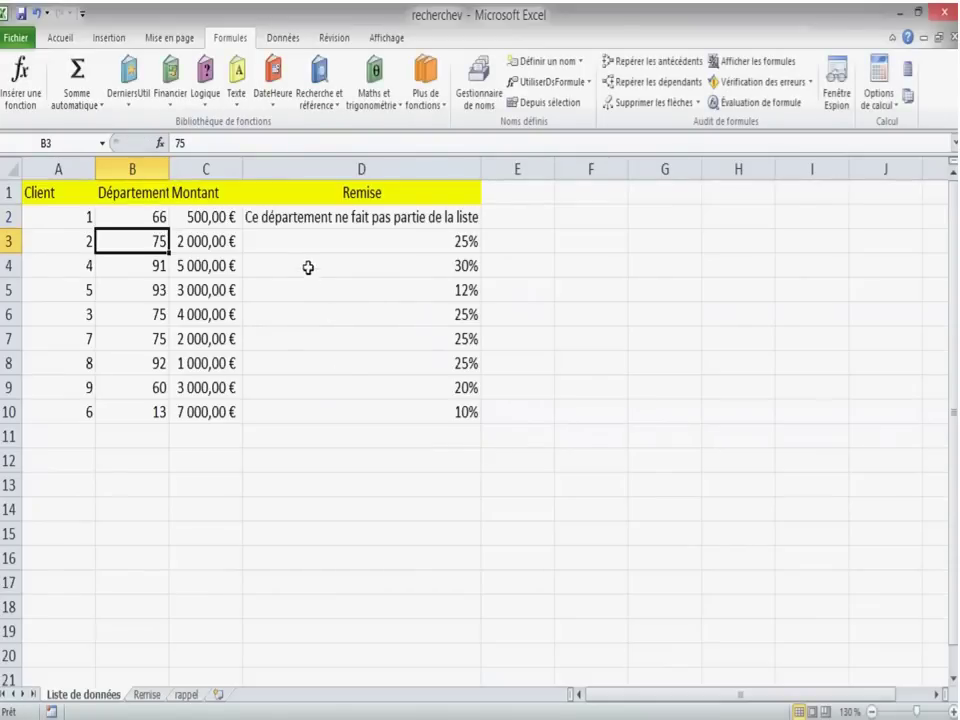
left_click(306, 218)
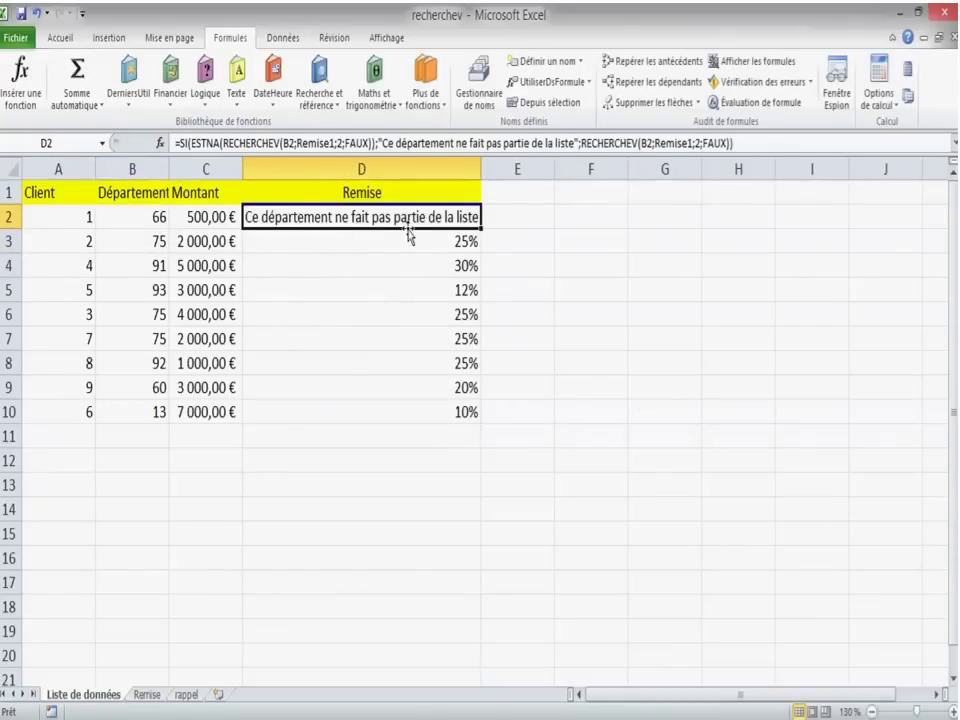
left_click(148, 219)
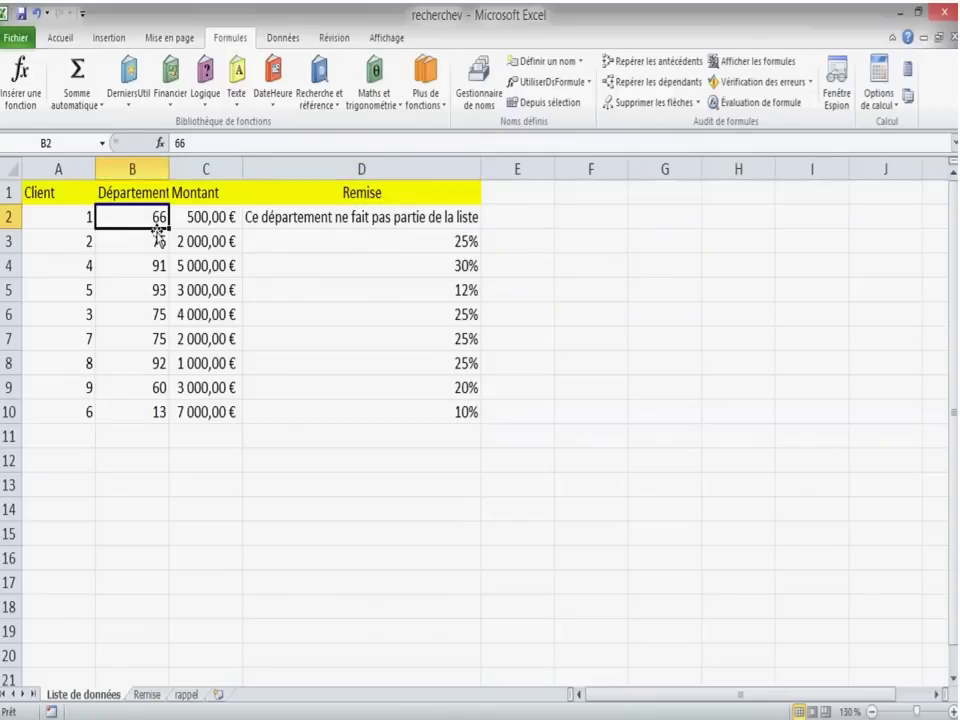
left_click(358, 221)
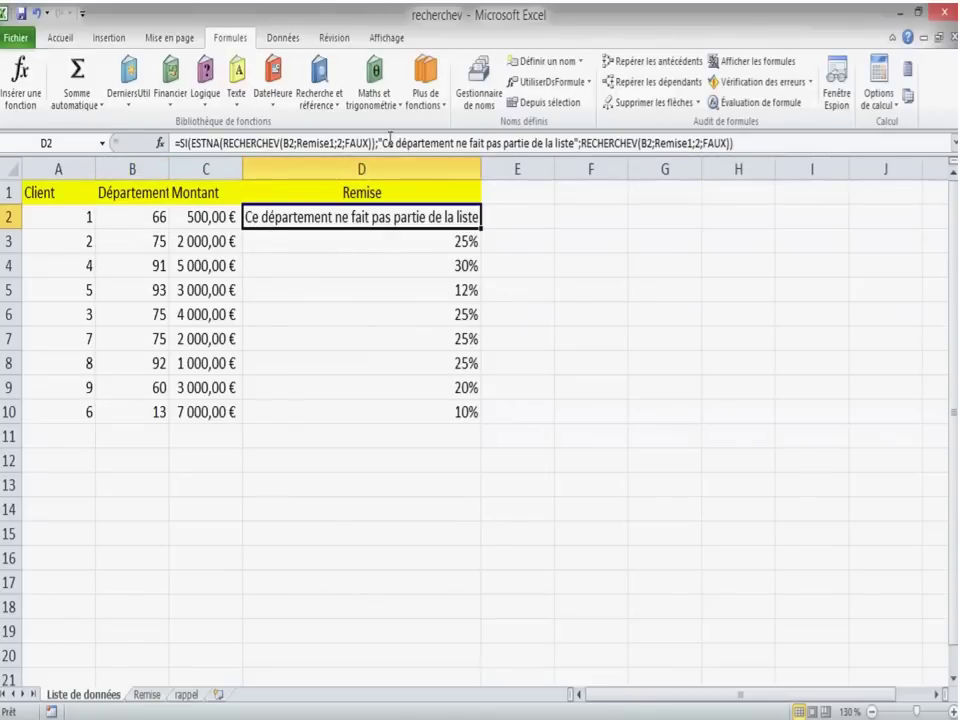
left_click(537, 146)
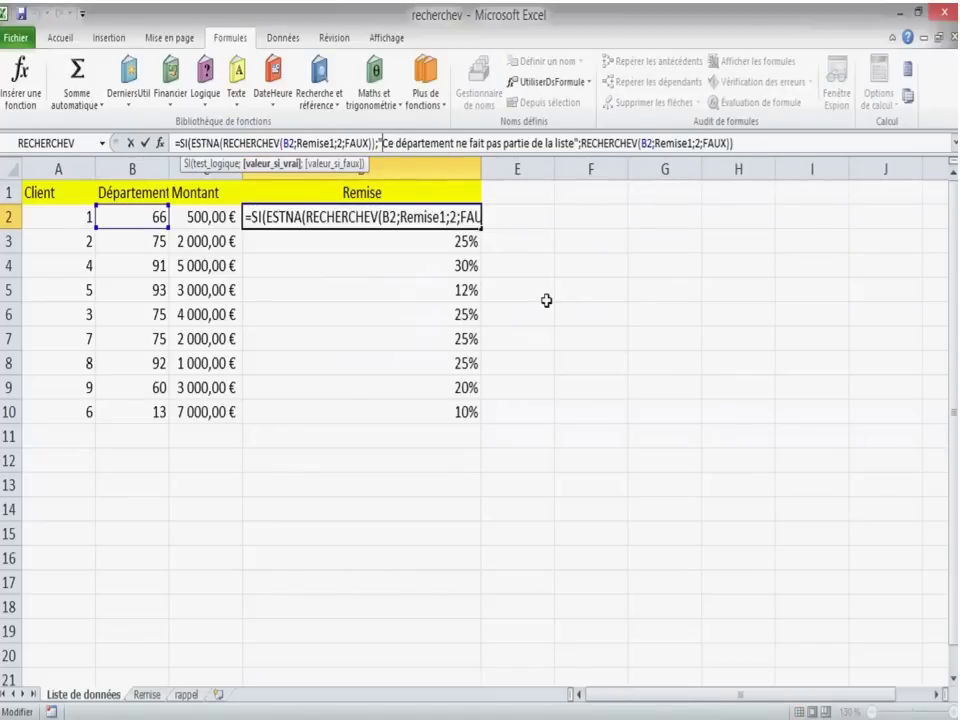
Delete the message so D2's value_if_true is "" and département 66 shows a blank Remise.
key("Delete")
key("Delete")
key("Delete")
key("Delete")
key("Delete")
key("Delete")
key("Delete")
key("Delete")
key("Delete")
key("Delete")
key("Delete")
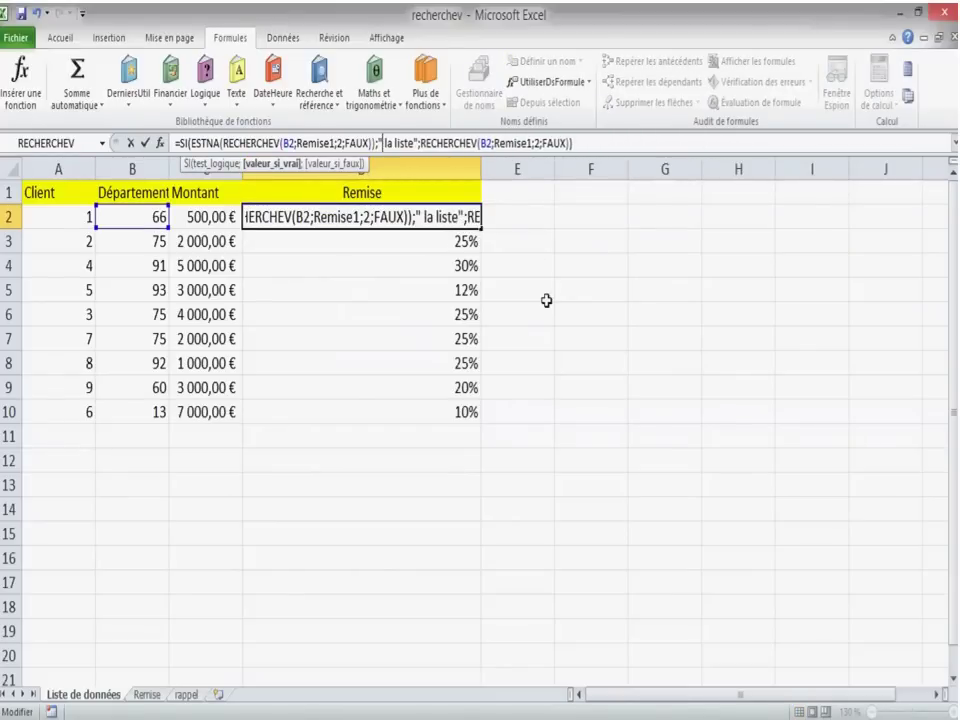
key("Delete")
key("Delete")
key("Delete")
key("Delete")
key("Delete")
key("Delete")
key("Delete")
key("Delete")
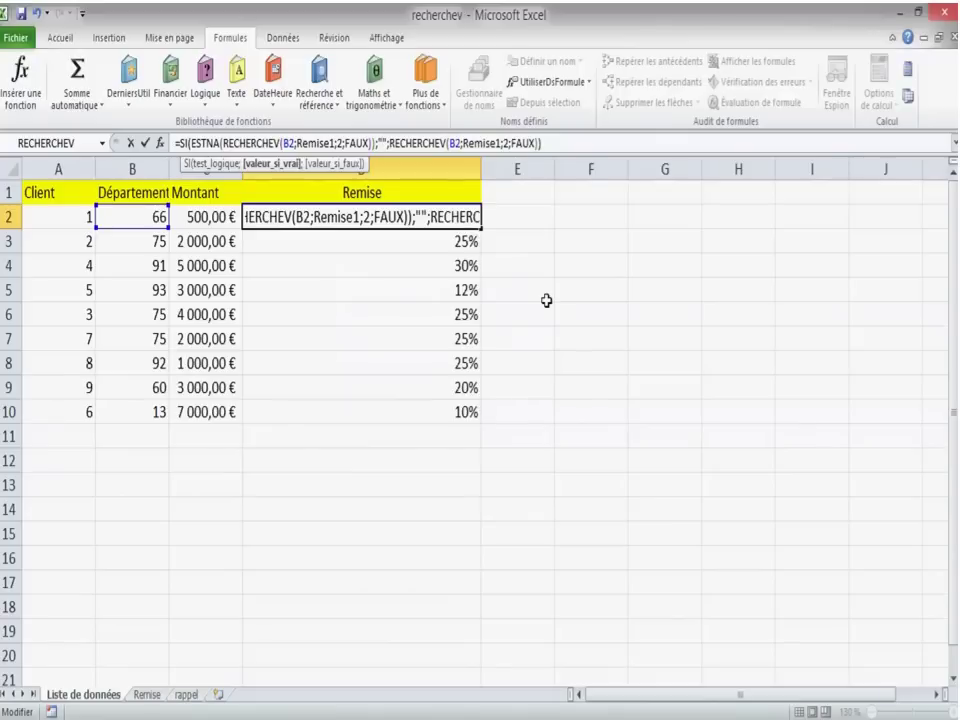
left_click(688, 466)
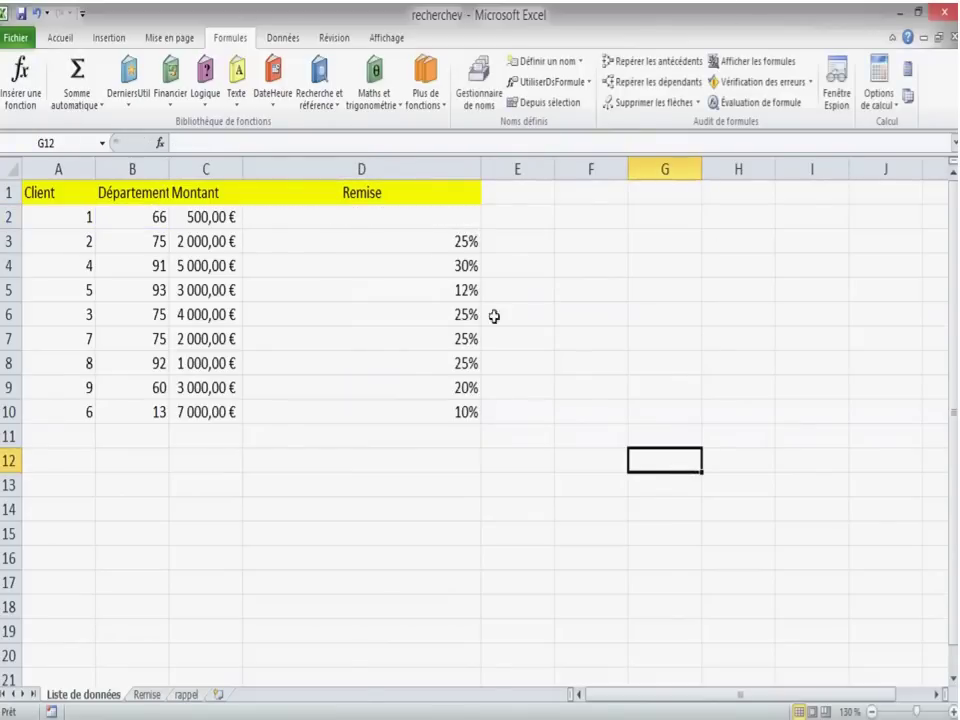
left_click(334, 221)
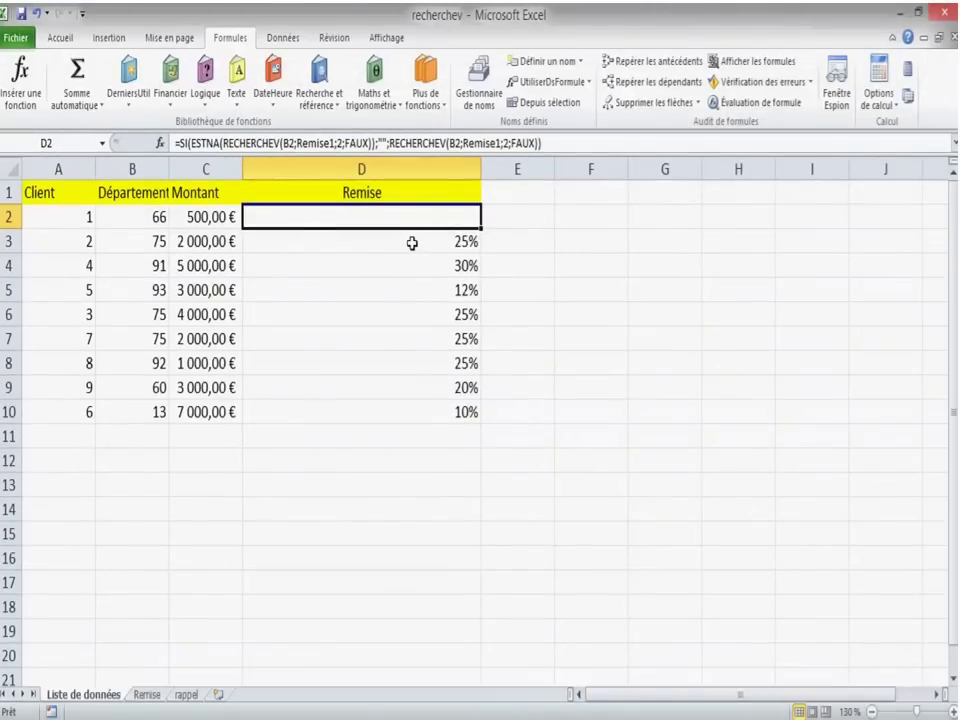
Narrow column D back and review the Remise table: départements 13 to 93, no 66.
left_click_drag(481, 167, 369, 167)
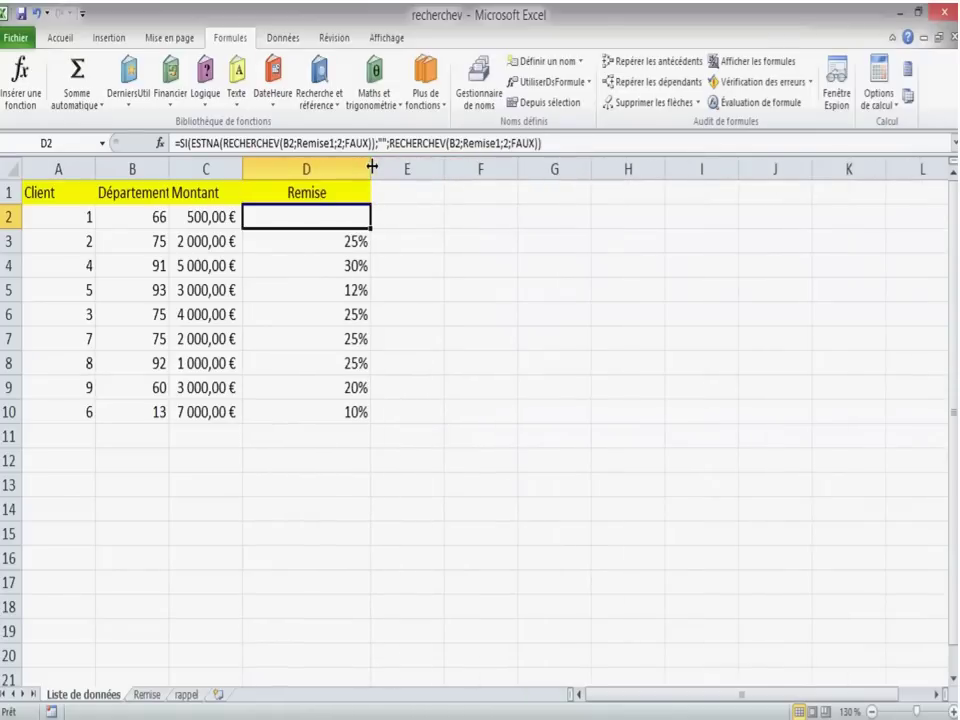
left_click(154, 214)
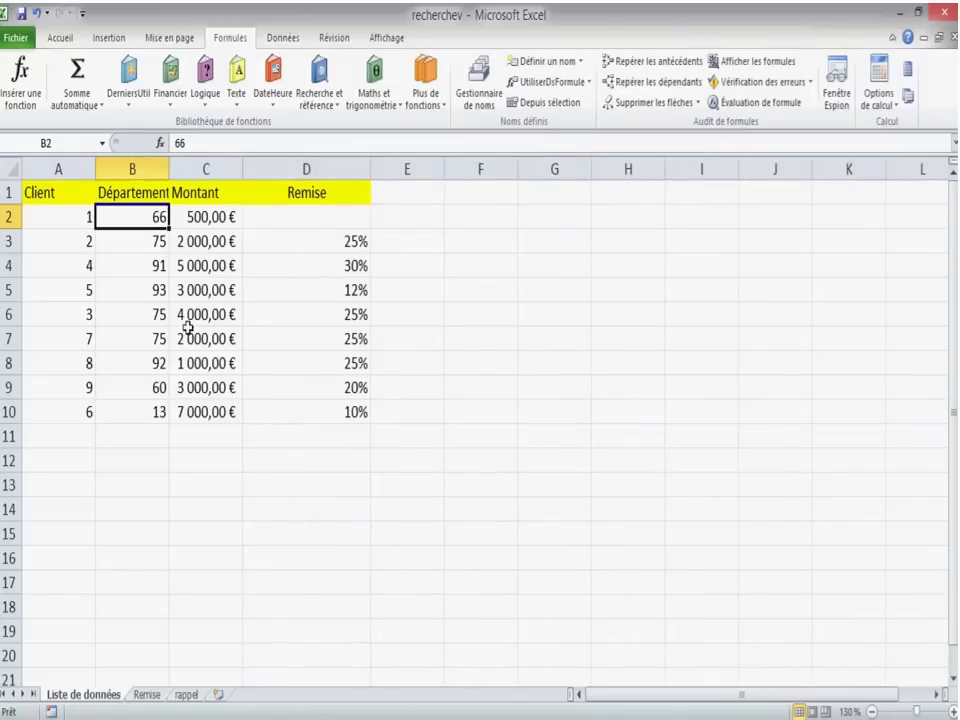
left_click(148, 695)
left_click(133, 313)
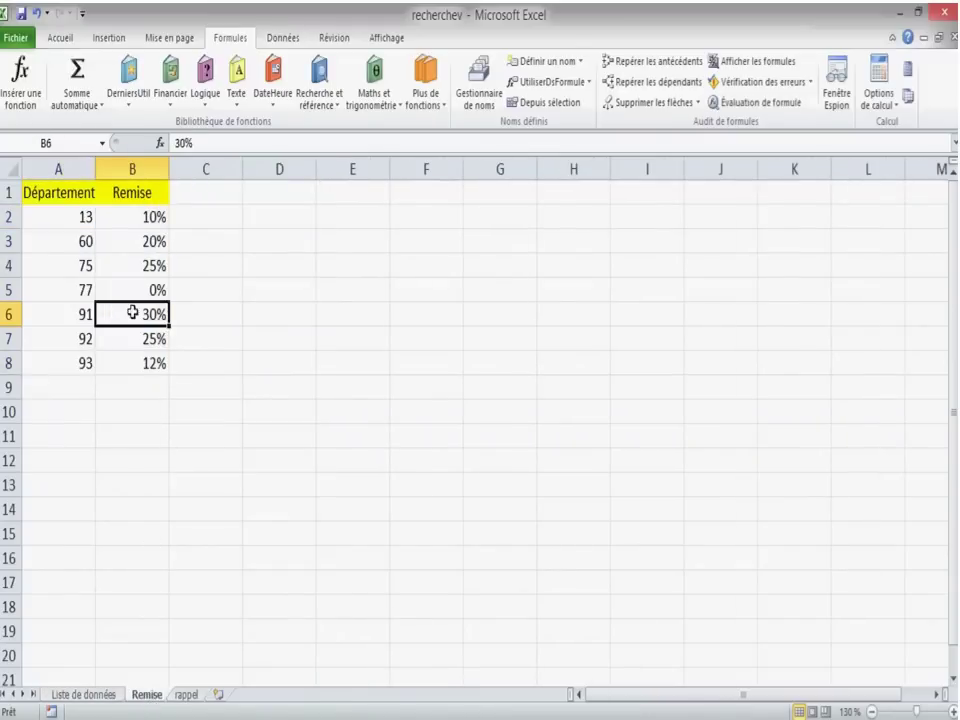
left_click(73, 217)
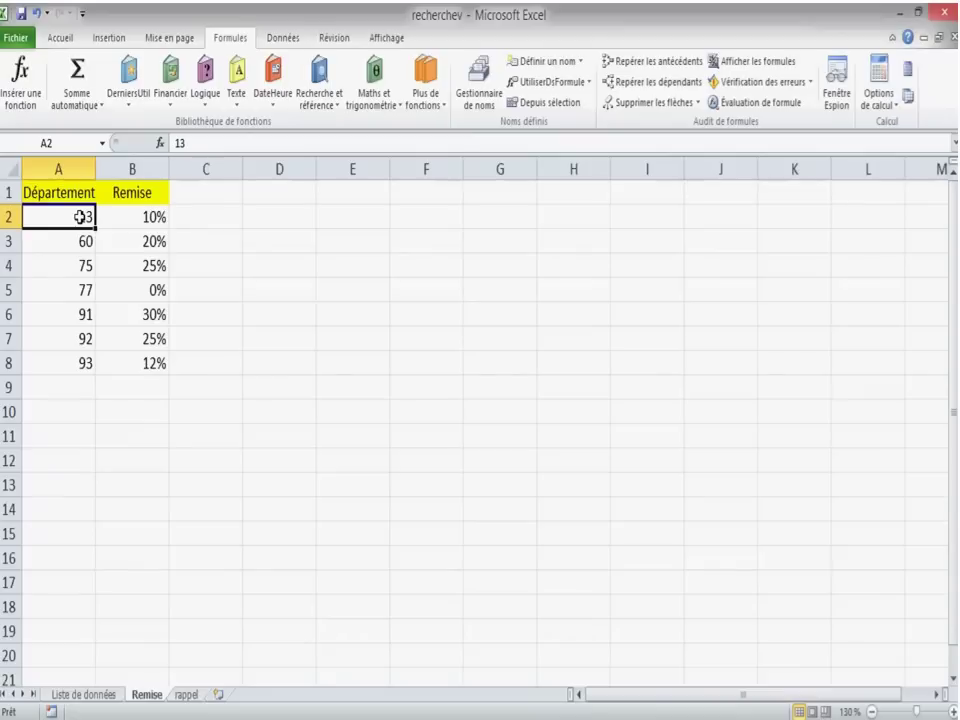
left_click(214, 236)
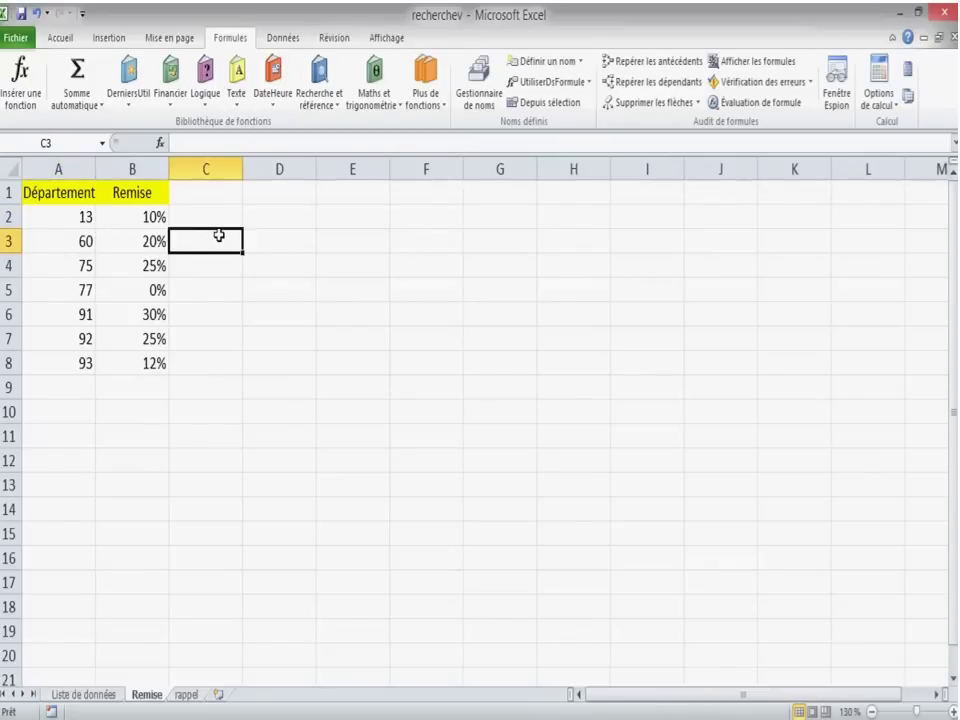